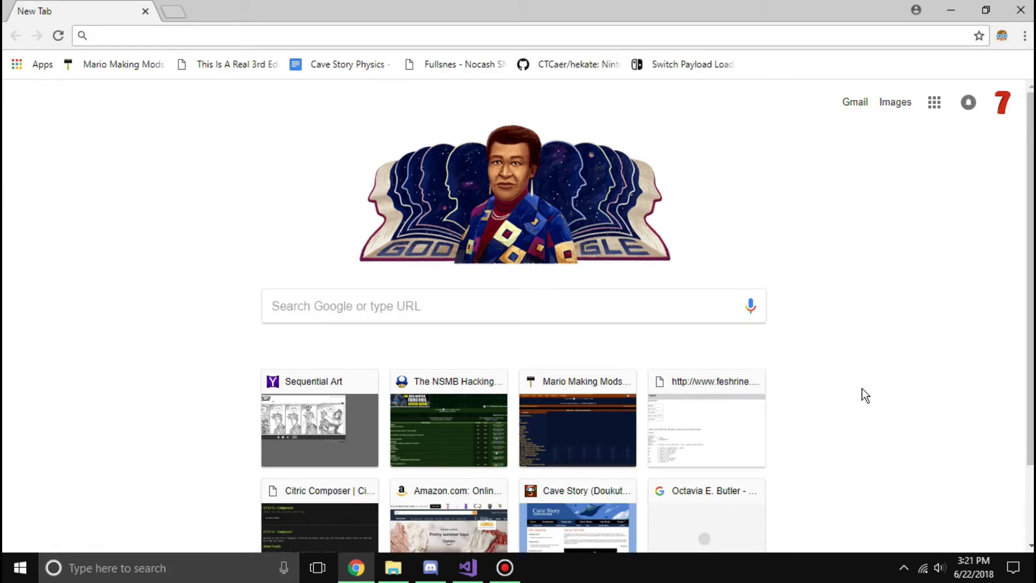
Switch to File Explorer and open Eh.wav from the Tutorial folder in Audacity.
left_click(395, 576)
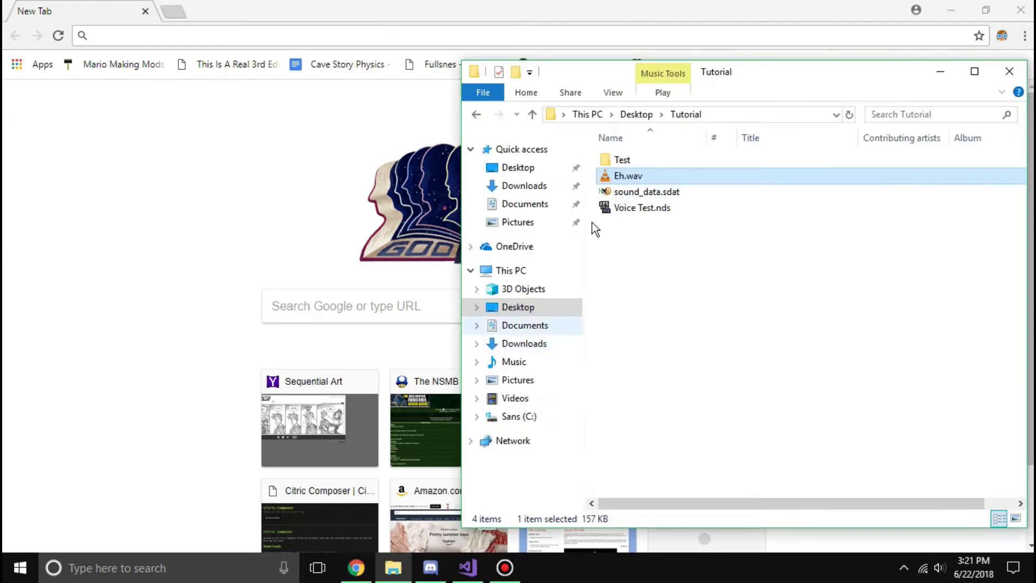
left_click_drag(692, 79, 449, 66)
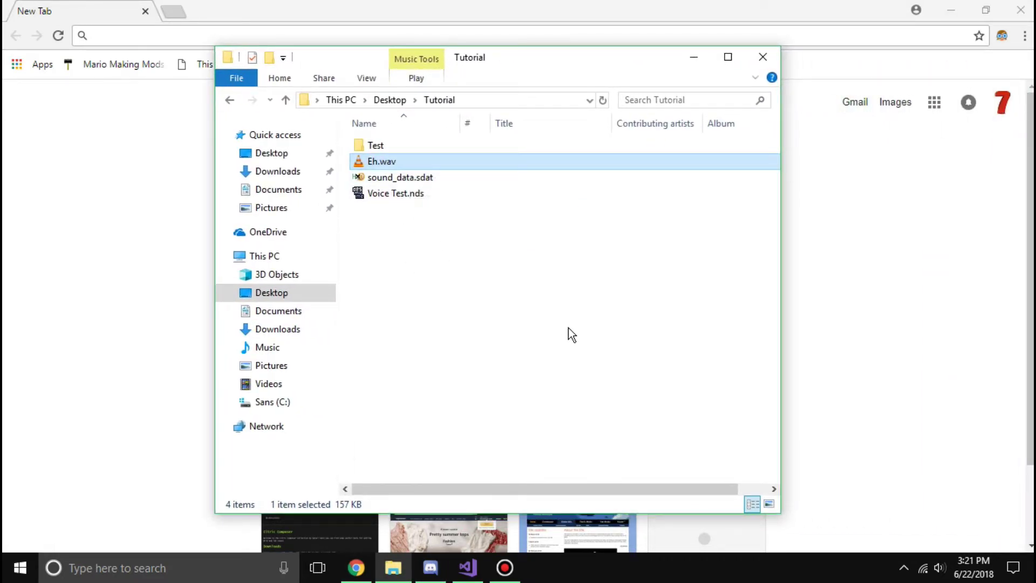
left_click(412, 183)
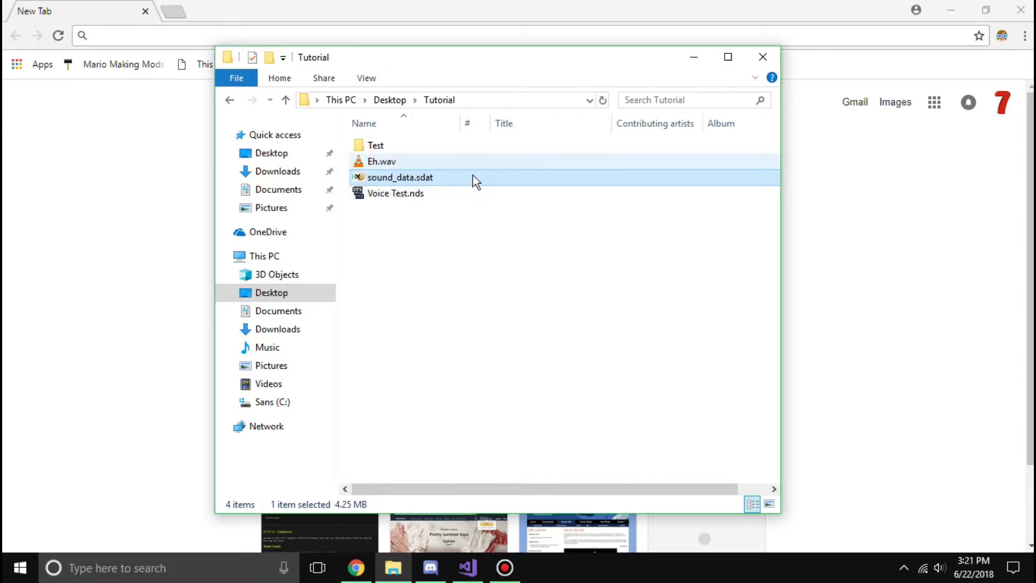
left_click(429, 163)
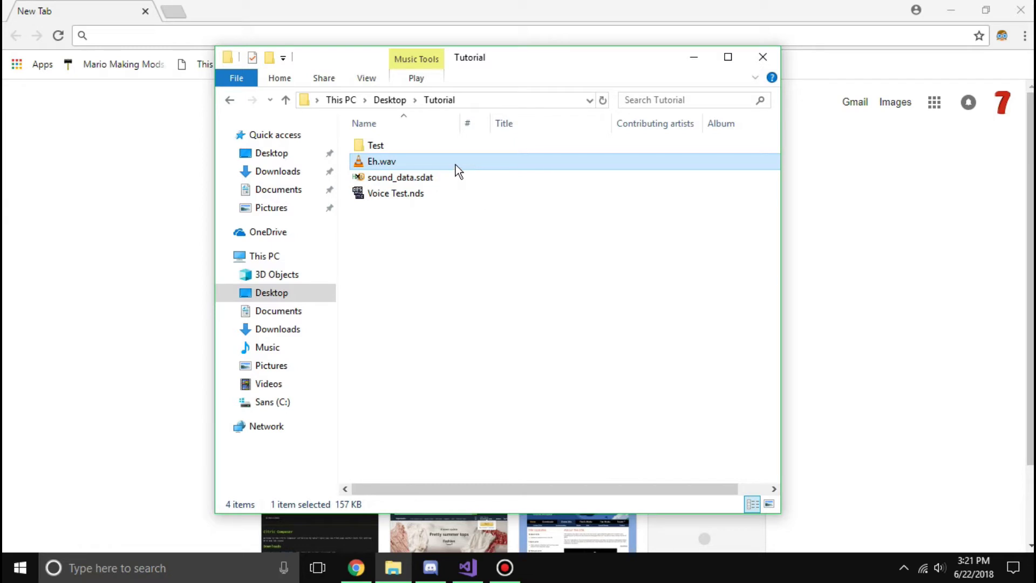
right_click(455, 164)
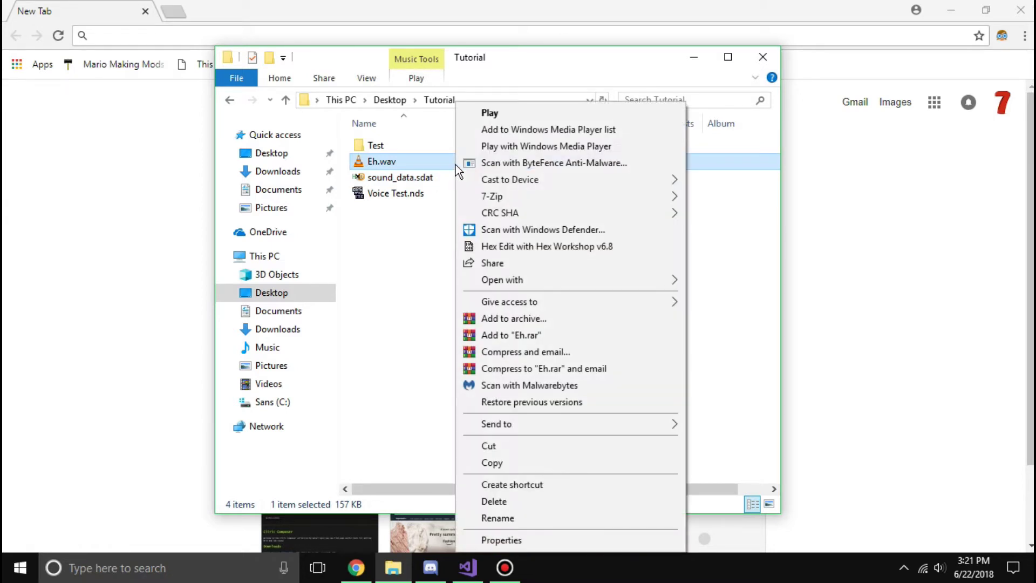
mouse_move(515, 279)
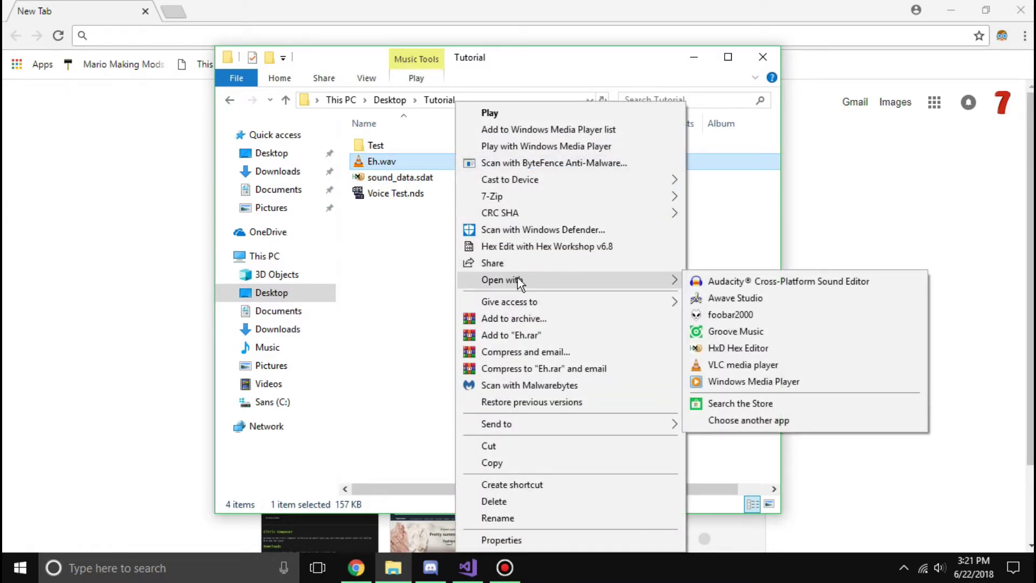
left_click(703, 284)
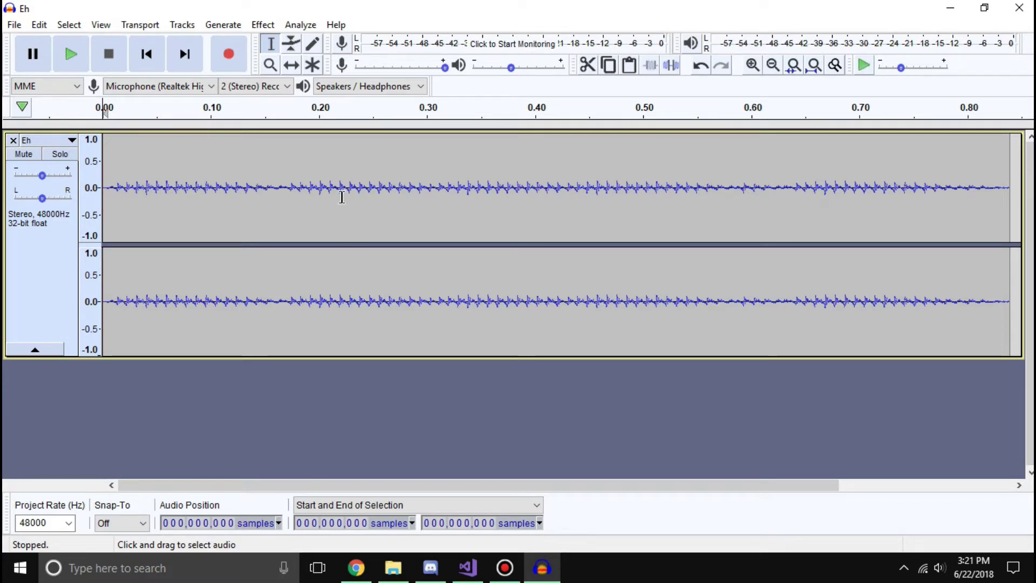
Mix the entire stereo Eh track down to mono.
key("ctrl+a")
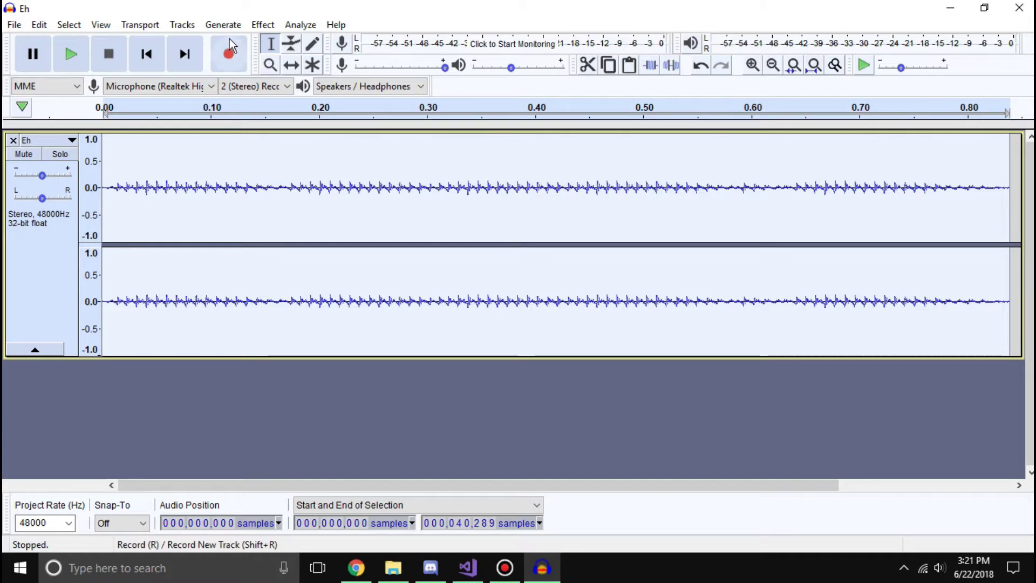
left_click(186, 27)
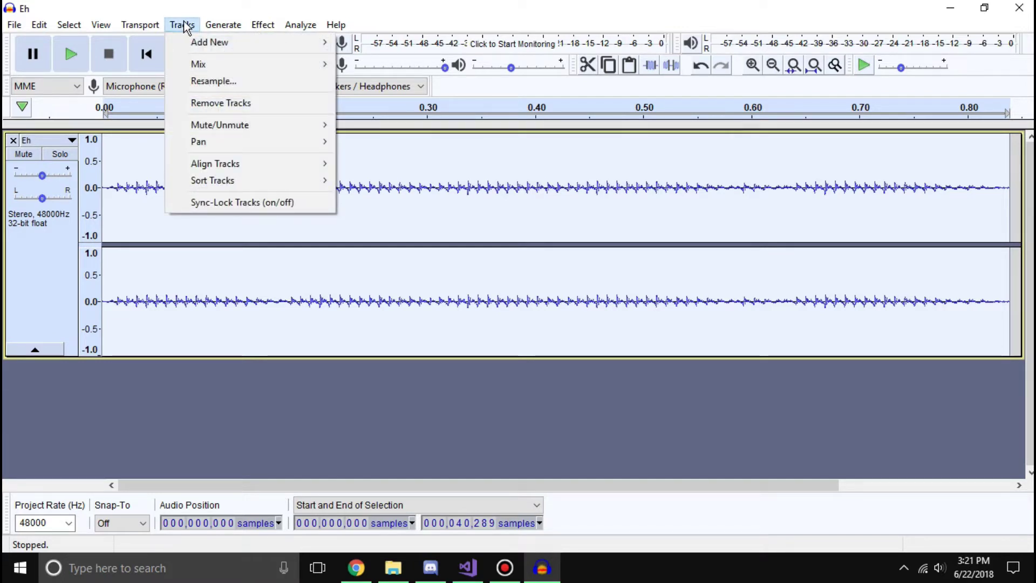
mouse_move(286, 66)
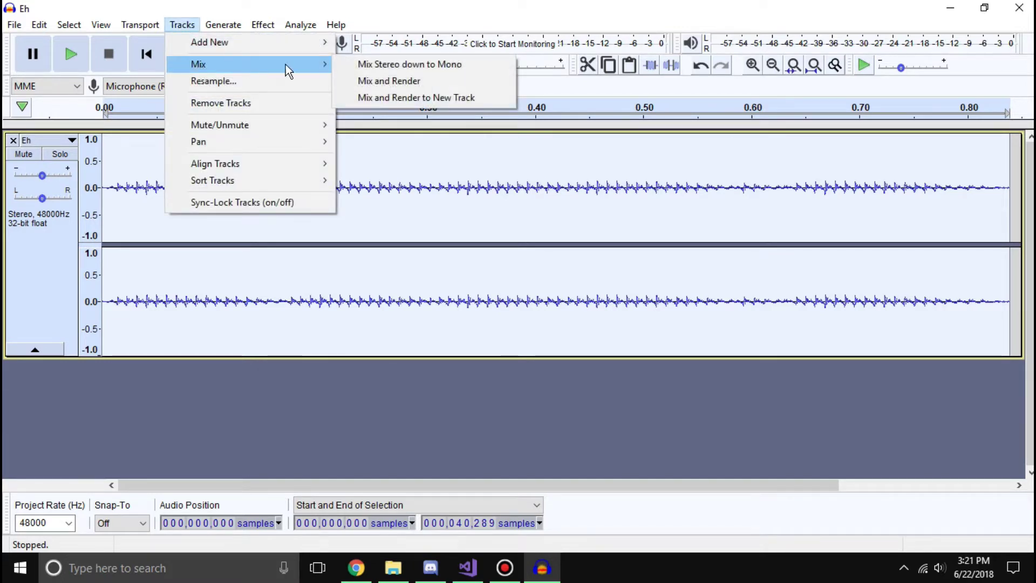
left_click(361, 65)
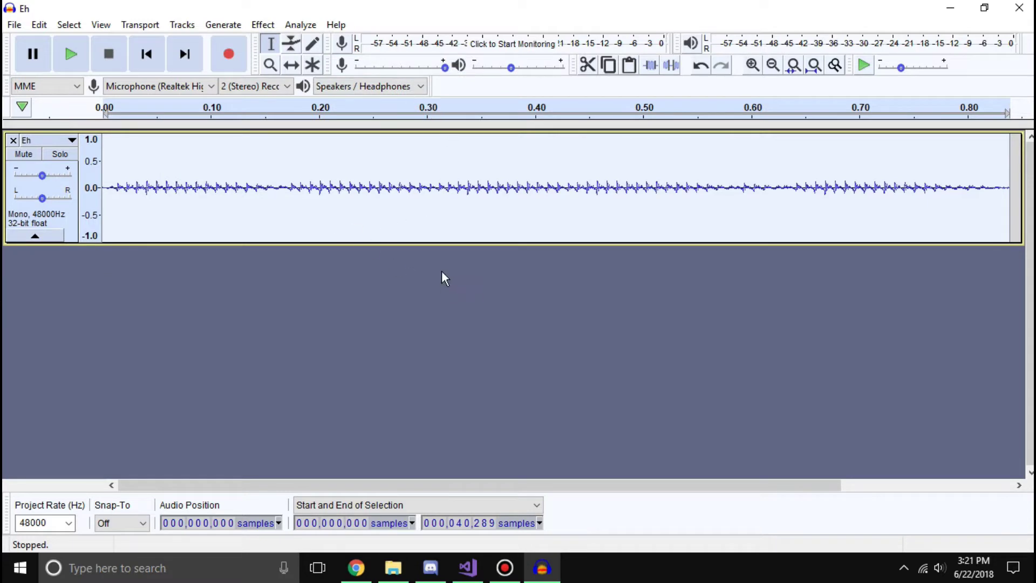
Play the mono track to check its volume, then return to the start.
key("space")
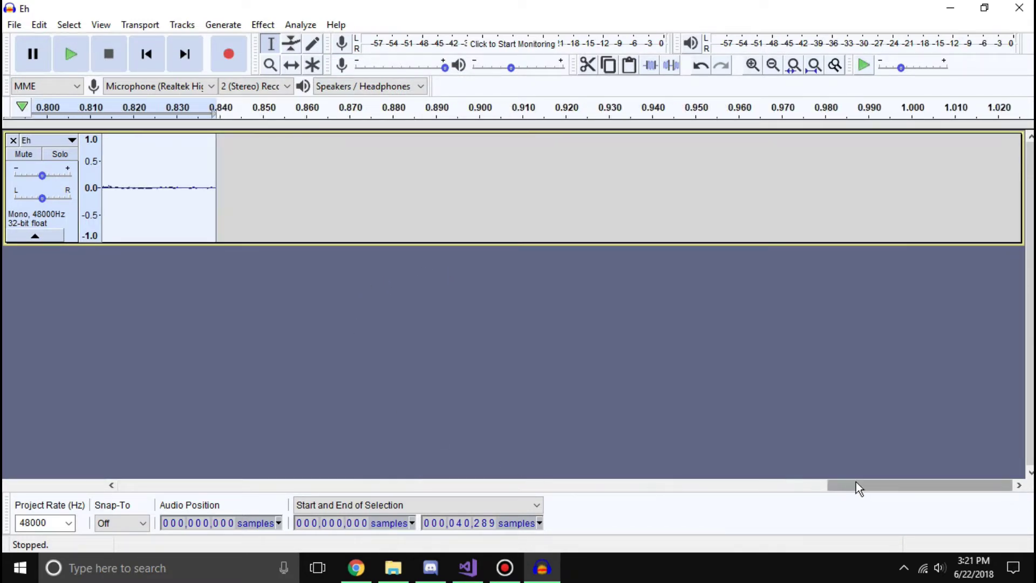
left_click_drag(869, 481, 187, 448)
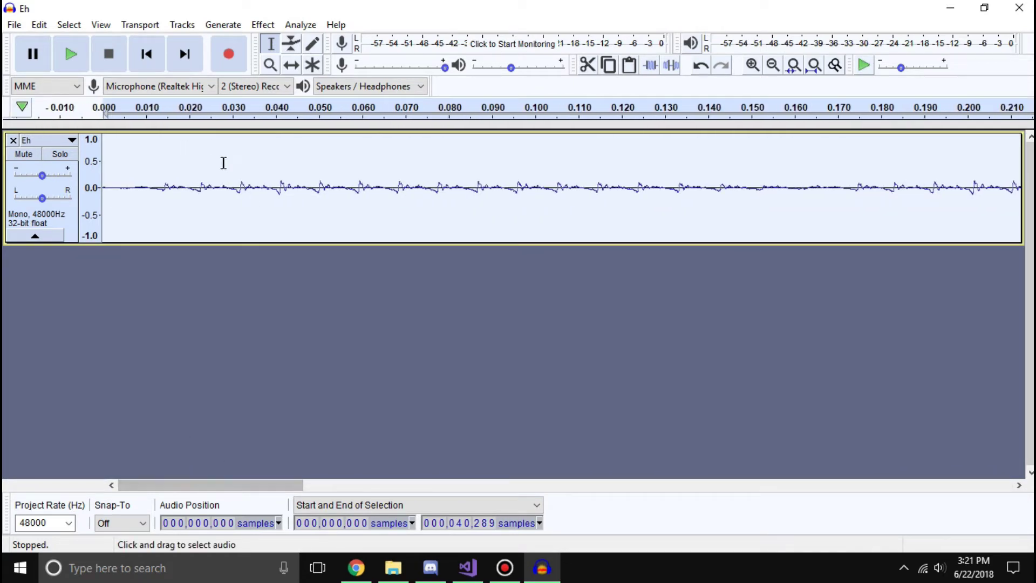
left_click(59, 62)
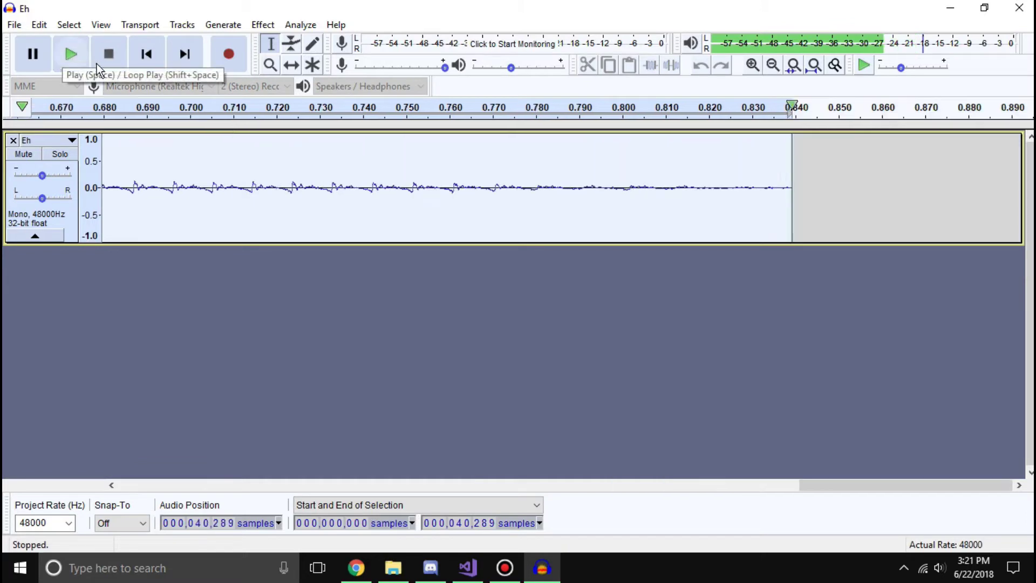
left_click(146, 55)
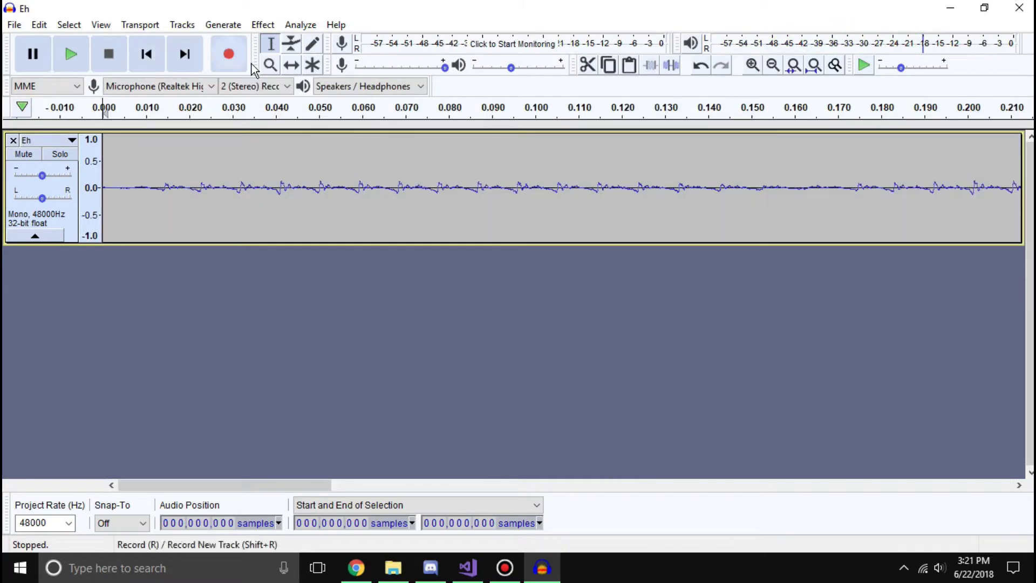
Amplify the whole track by 17.993 dB to a peak of 0.0 dB without clipping, and play it back.
key("ctrl+a")
left_click(264, 25)
left_click(322, 69)
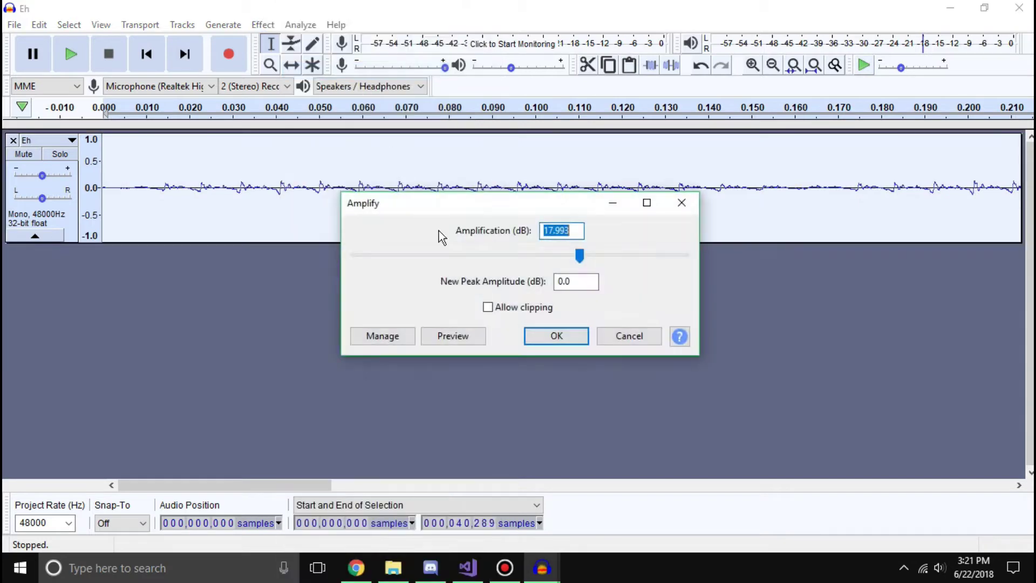
mouse_move(579, 256)
left_mouse_down()
mouse_move(606, 260)
mouse_move(577, 257)
left_mouse_up()
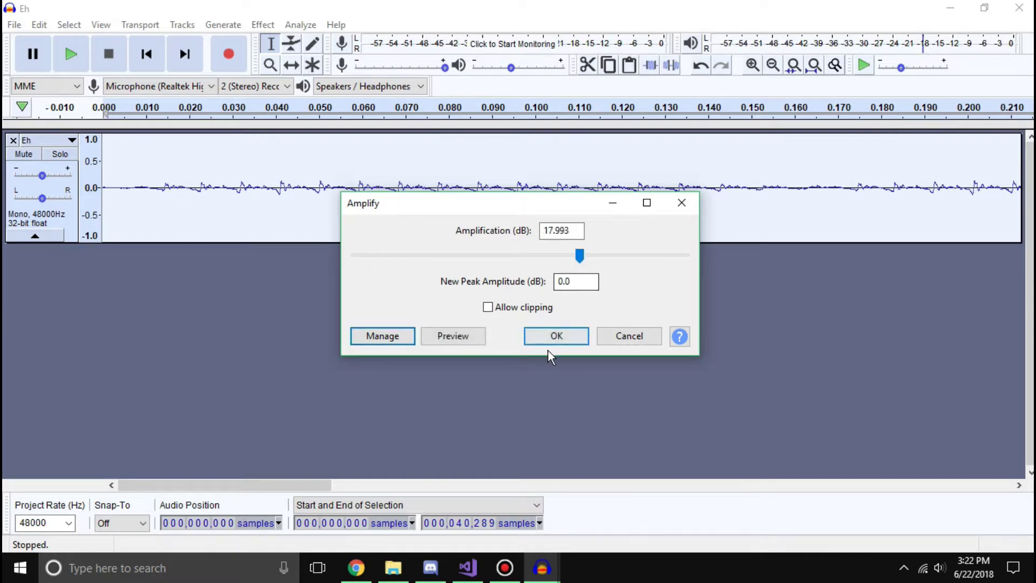
left_click(547, 335)
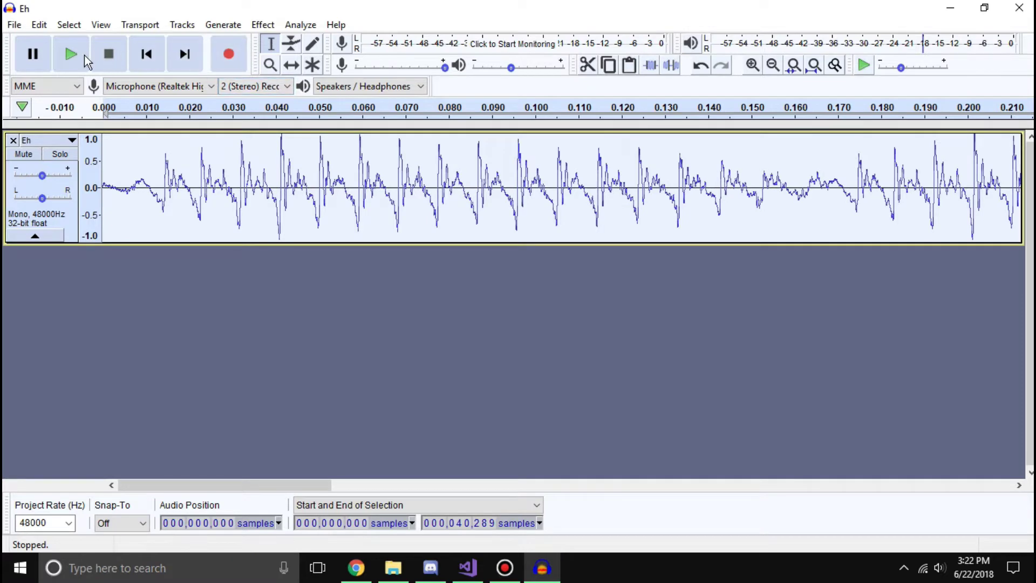
left_click(71, 53)
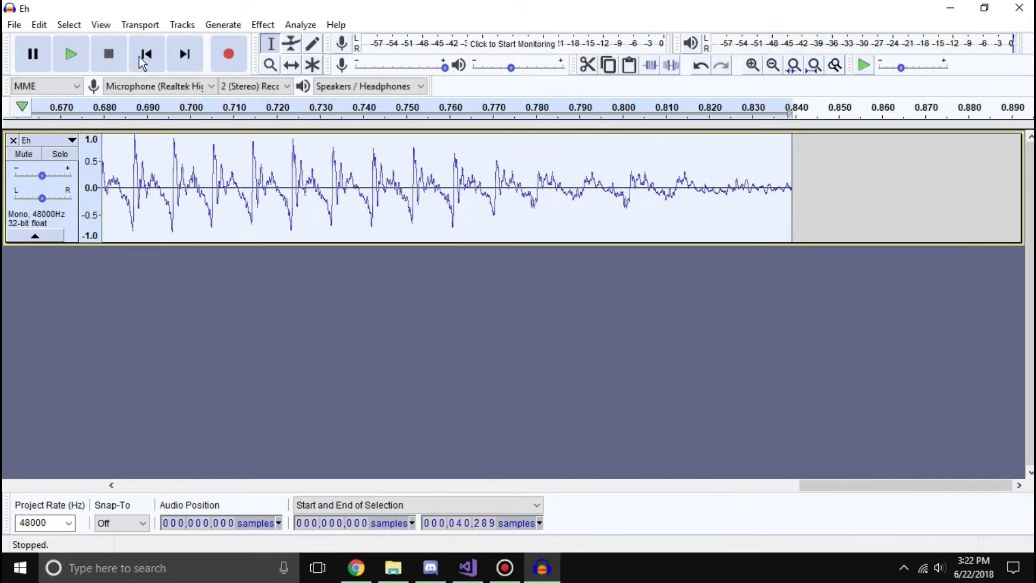
left_click(141, 58)
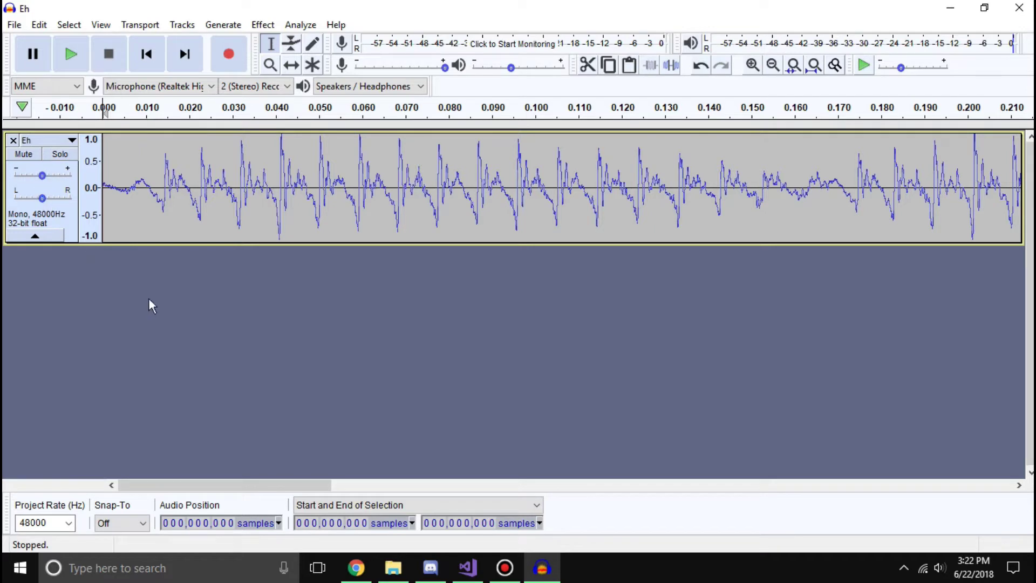
Set the project rate to 15000 Hz and play the track to hear the reduced quality.
left_click(68, 522)
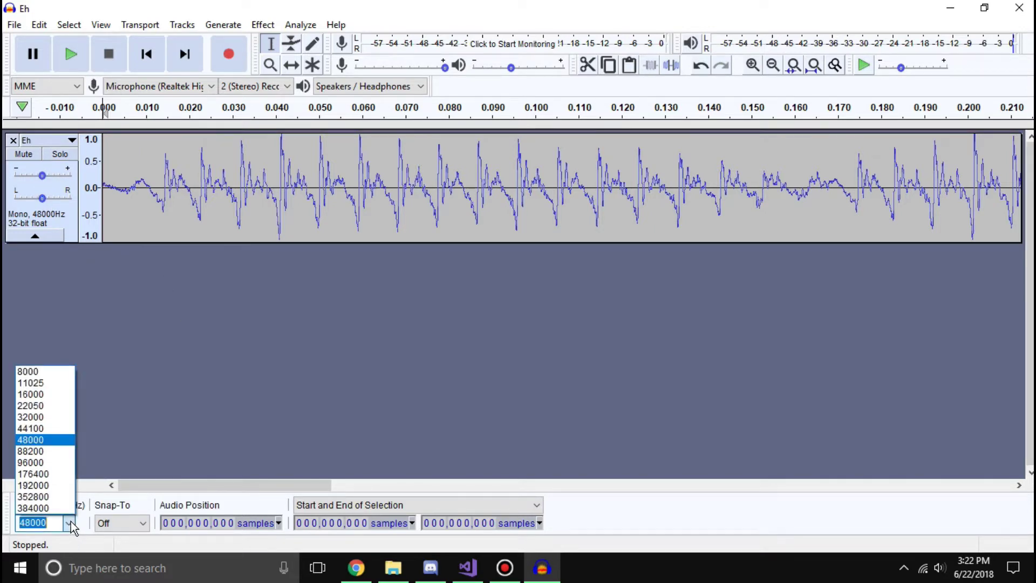
left_click(51, 399)
left_click(29, 523)
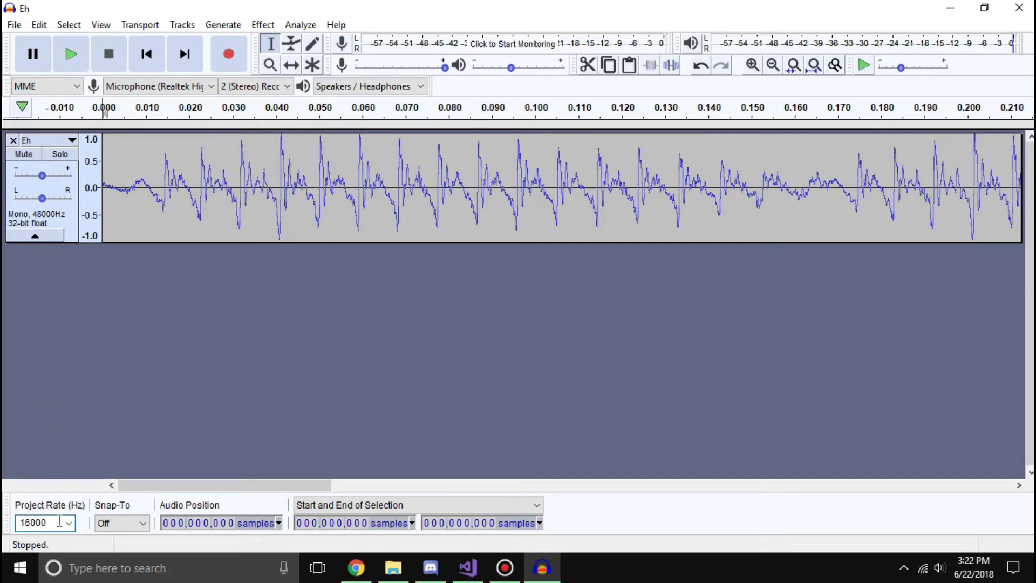
left_click(45, 349)
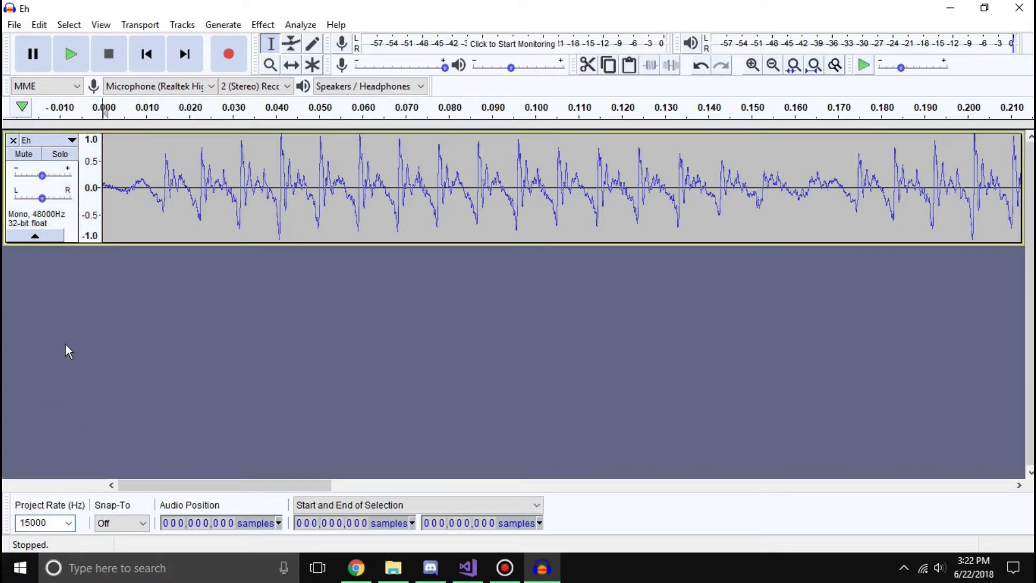
double_click(29, 521)
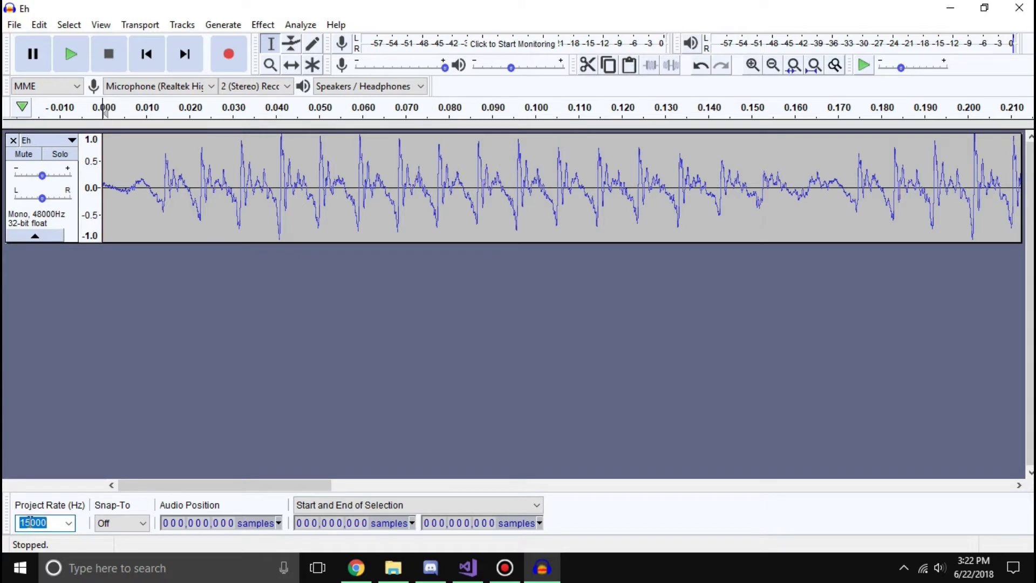
left_click(27, 522)
left_click(92, 419)
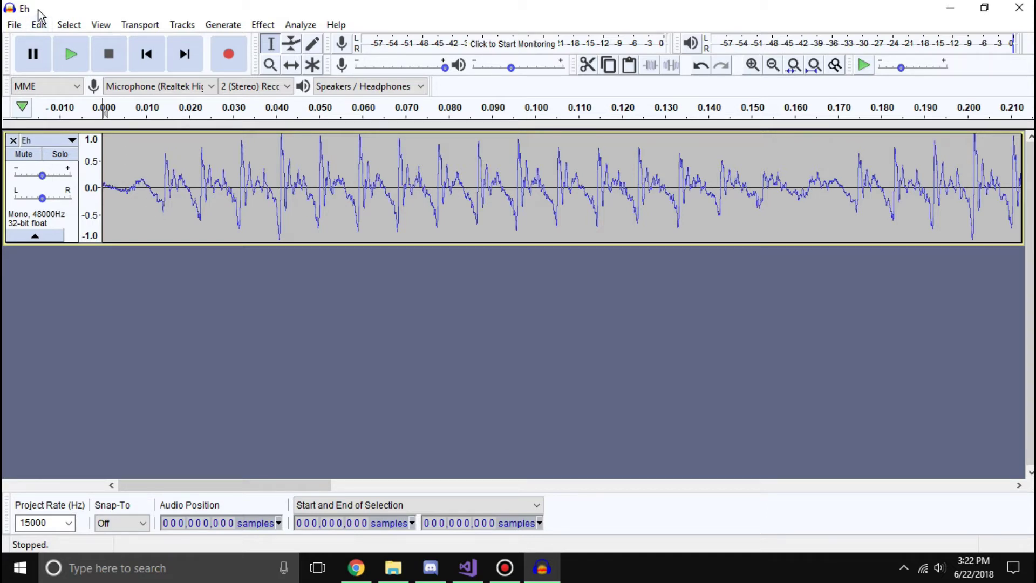
left_click(71, 55)
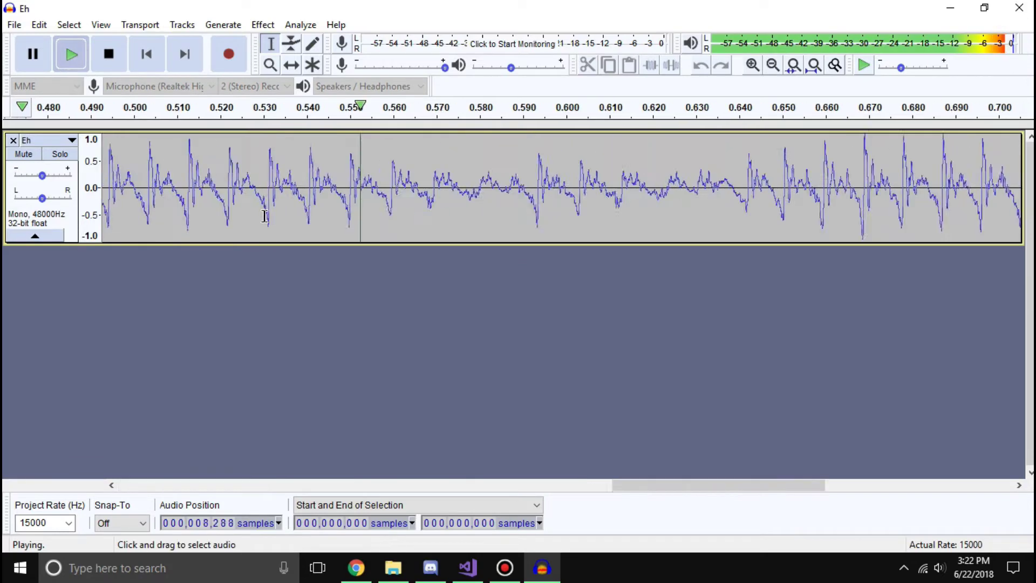
Delete all audio after the first sound burst, keeping only about the first 0.17 seconds.
scroll(346, 340, "down", 4)
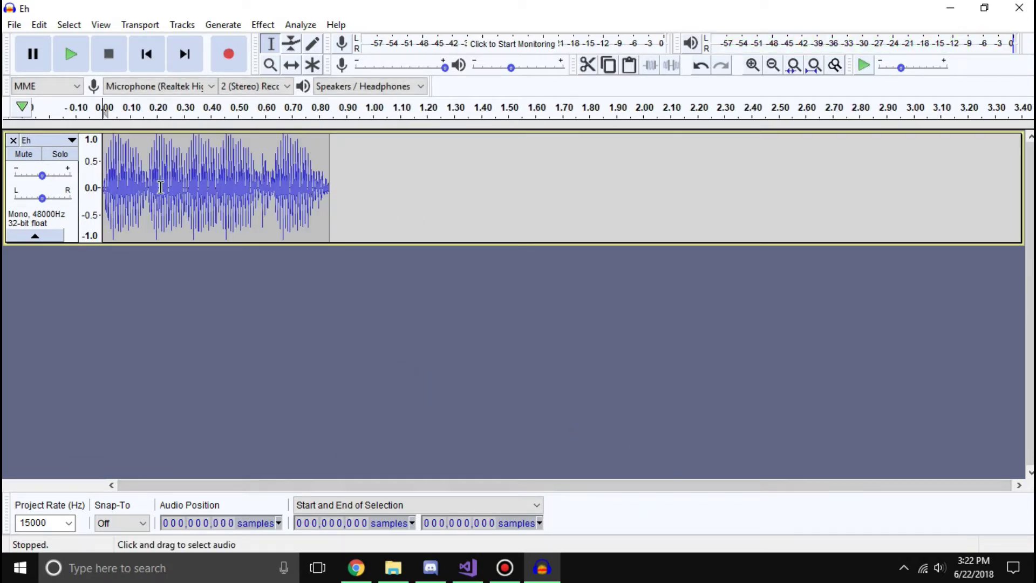
left_click_drag(149, 186, 330, 194)
key("Delete")
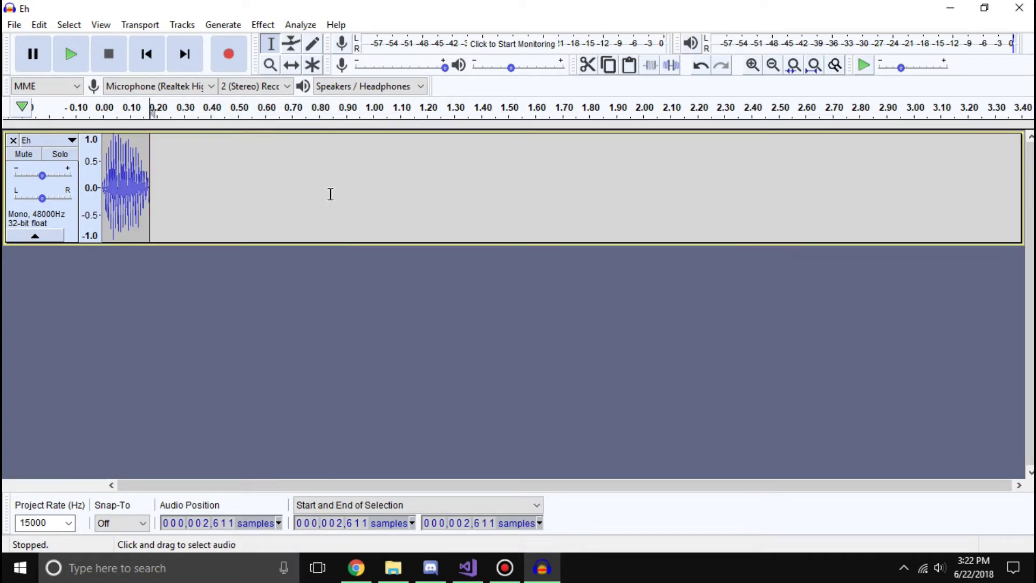
Play the trimmed clip from the start and inspect its waveform.
left_click(146, 54)
left_click(71, 54)
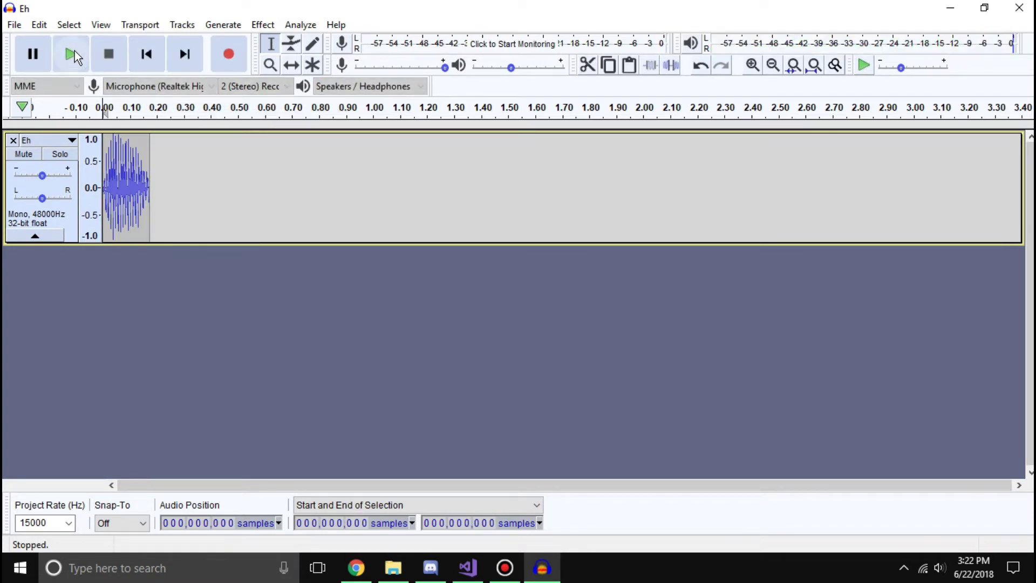
scroll(155, 224, "up", 5)
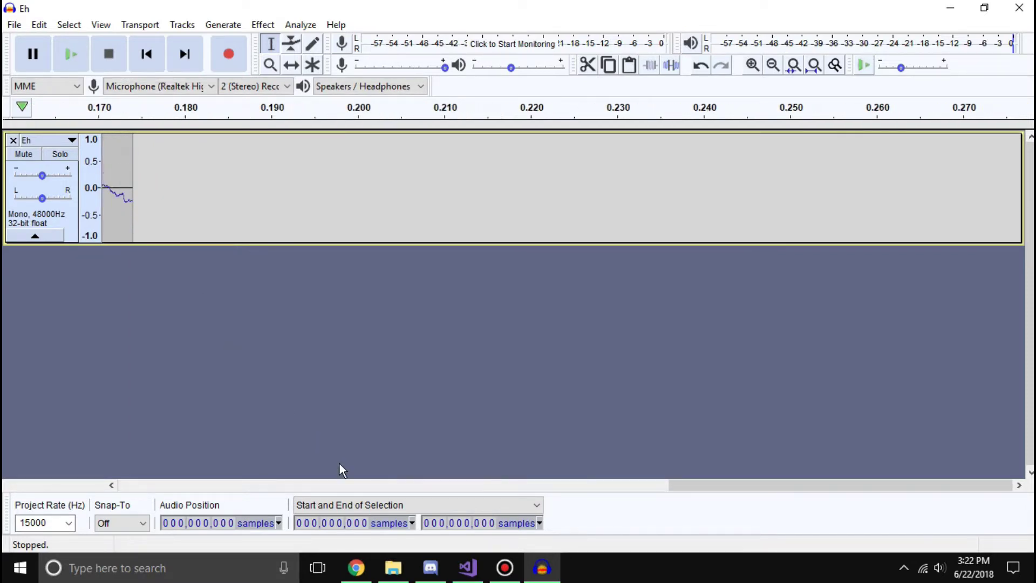
left_click_drag(693, 484, 89, 472)
scroll(135, 373, "down", 4)
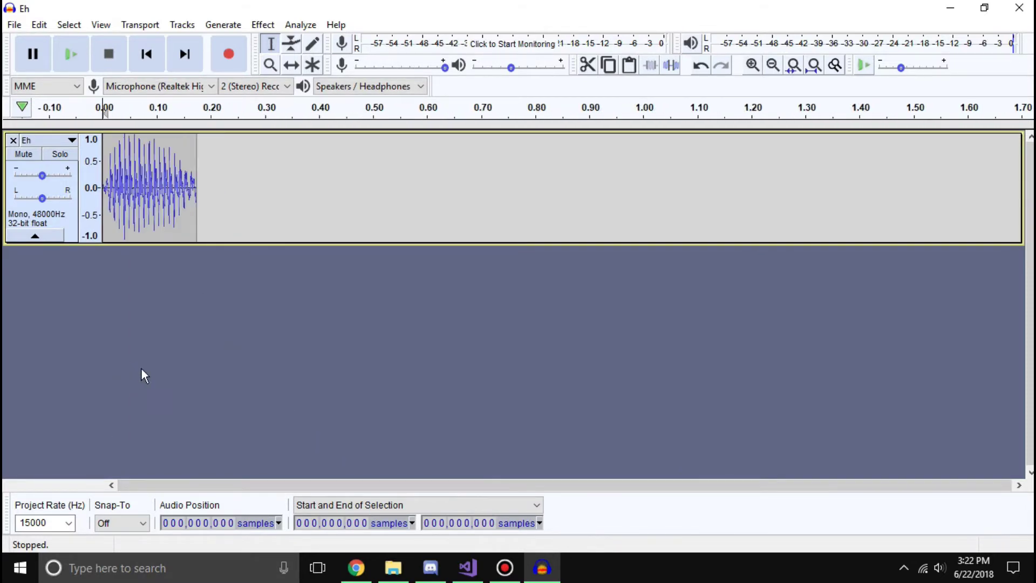
scroll(170, 340, "up", 2)
Export the audio as EhNew.wav in the Tutorial folder, using WAV (Microsoft) signed 16-bit PCM and blank metadata tags.
left_click(11, 26)
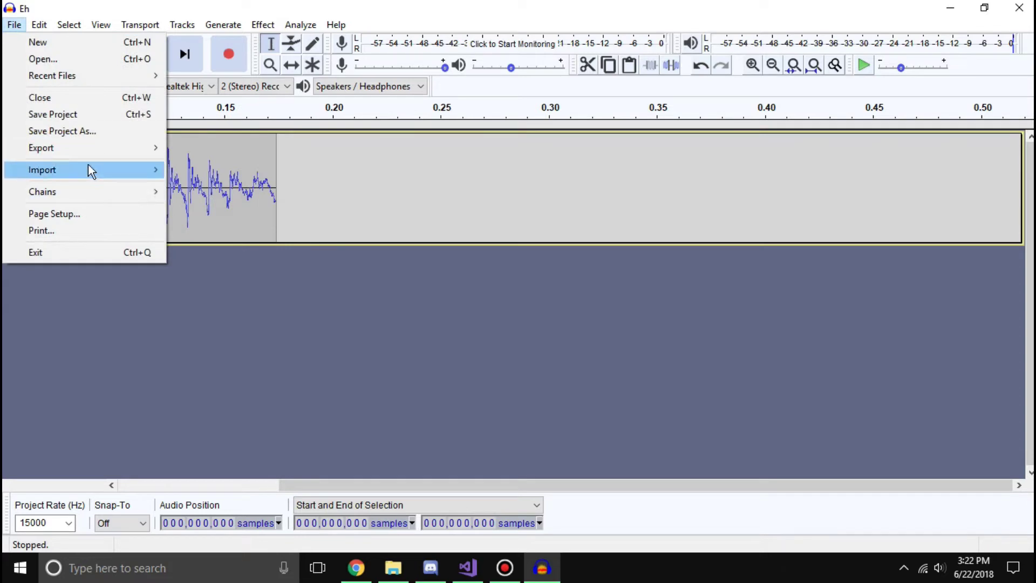
mouse_move(89, 148)
left_click(229, 164)
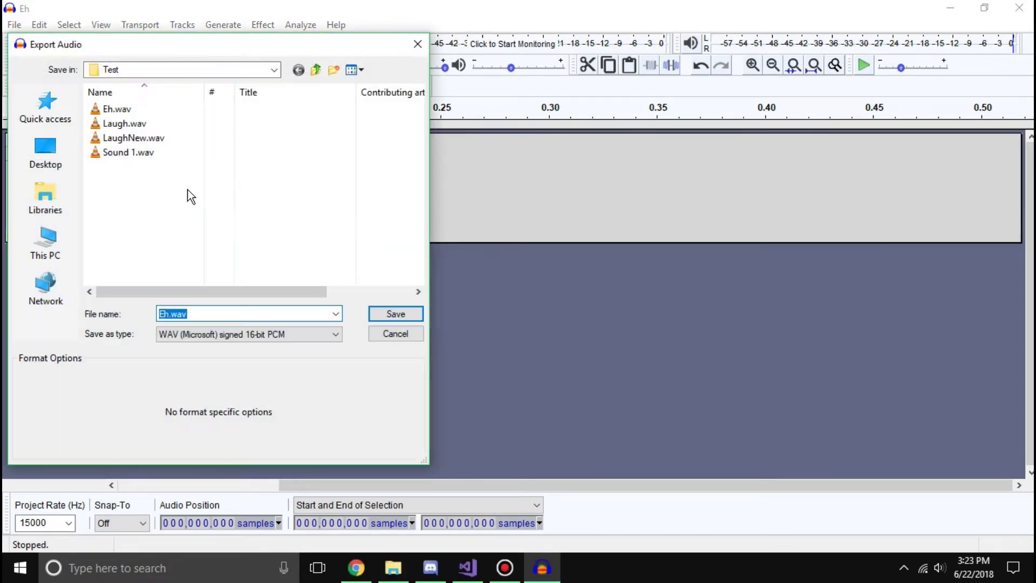
left_click(317, 69)
left_click(168, 314)
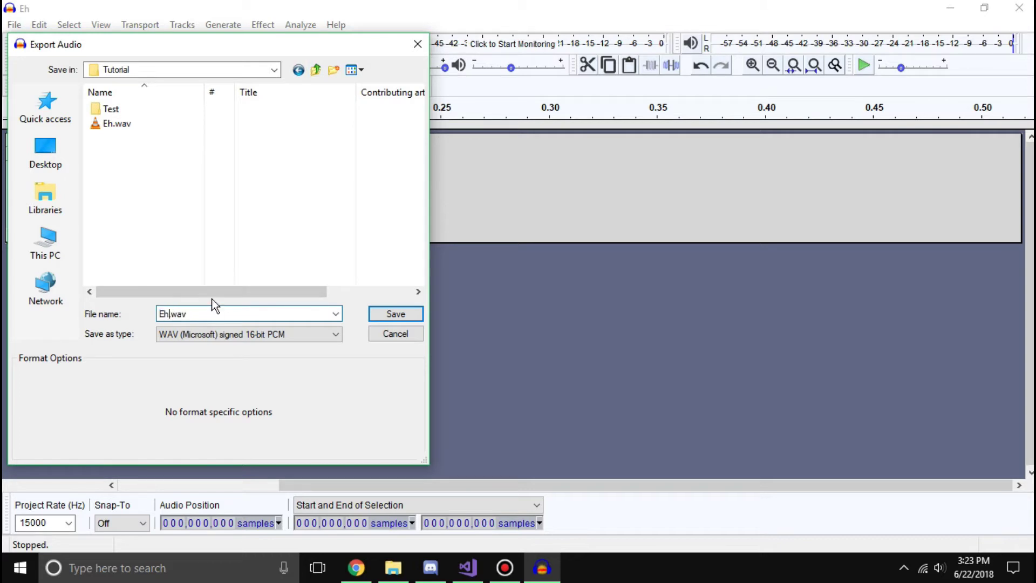
type("New")
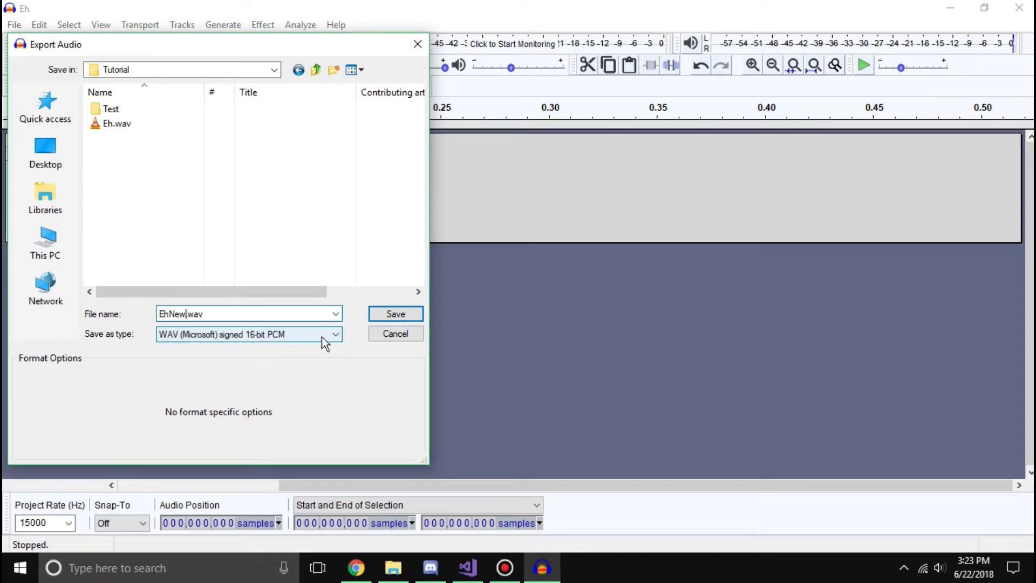
left_click(396, 314)
left_click(639, 429)
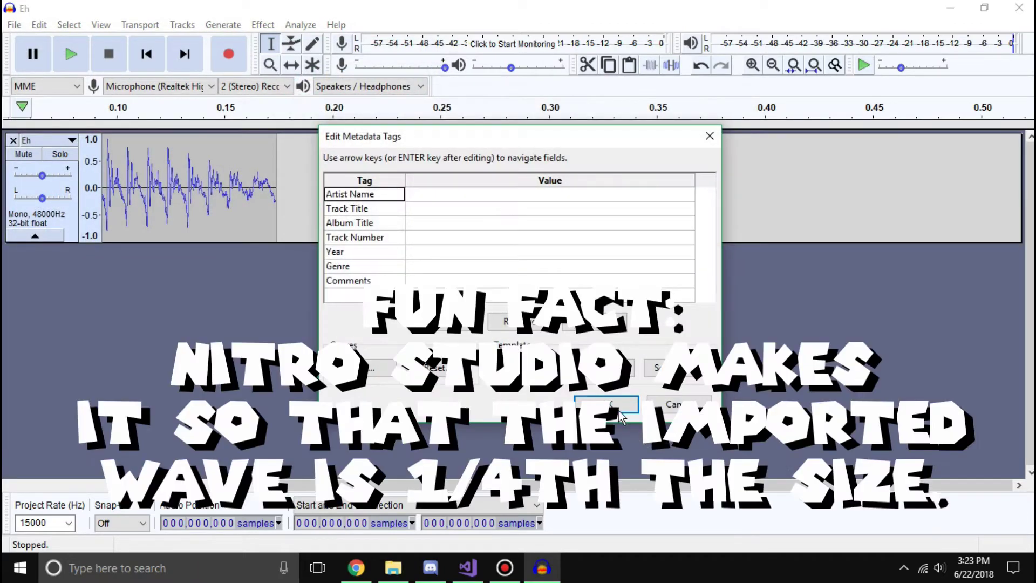
left_click(608, 409)
Launch Nitro Studio and open sound_data.sdat from the Tutorial folder.
left_click(384, 570)
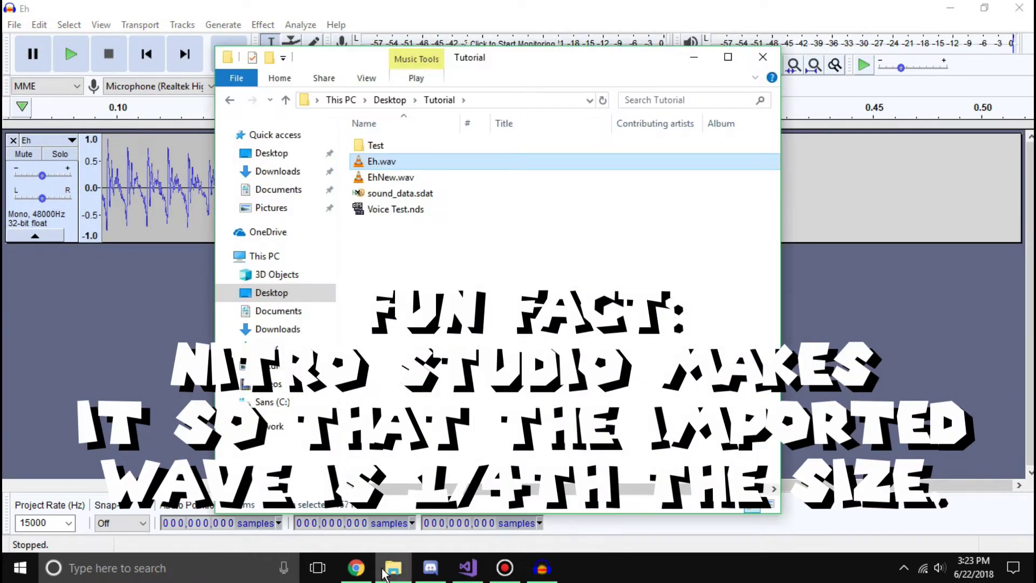
key("super")
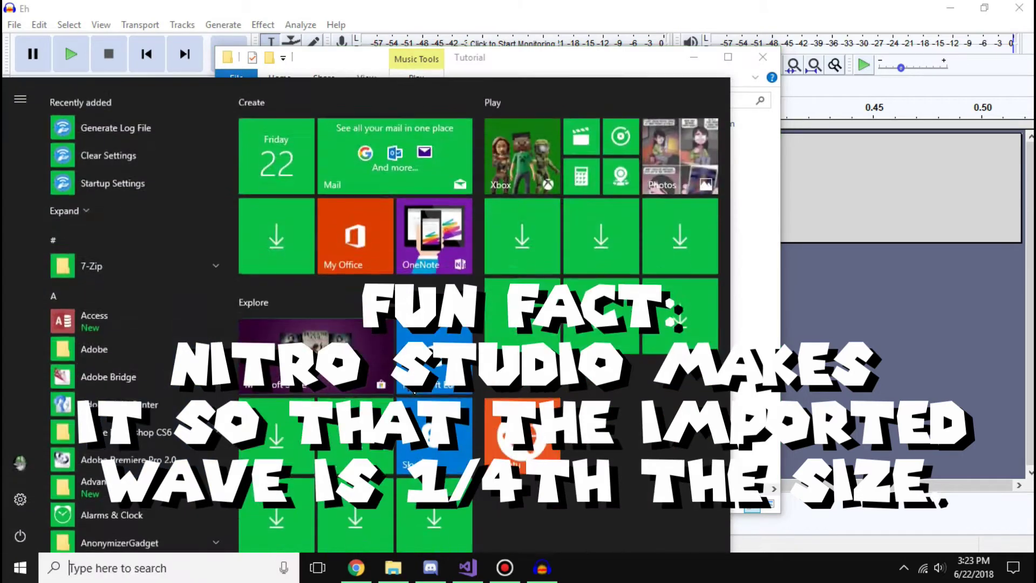
type("nitro")
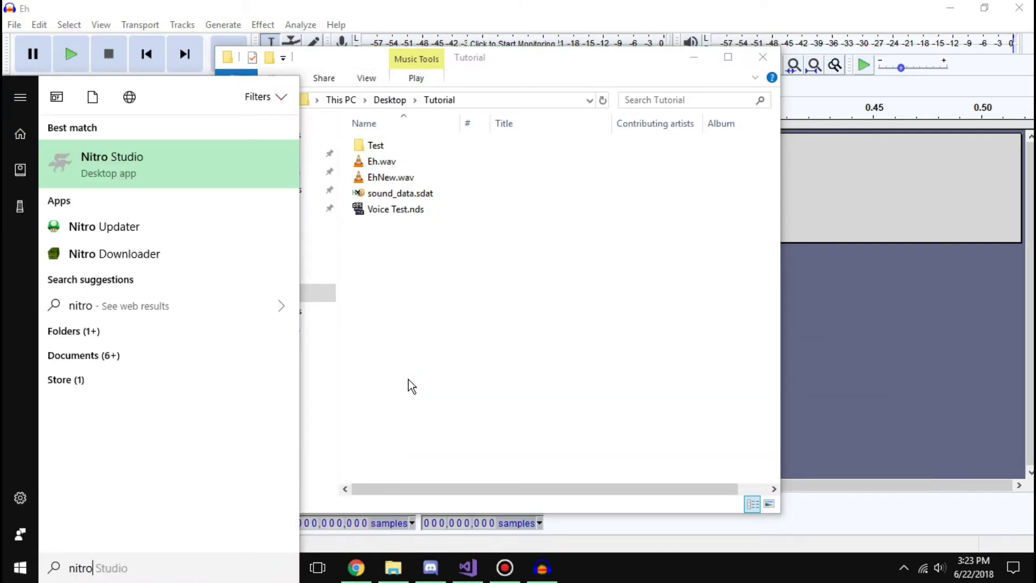
key("Return")
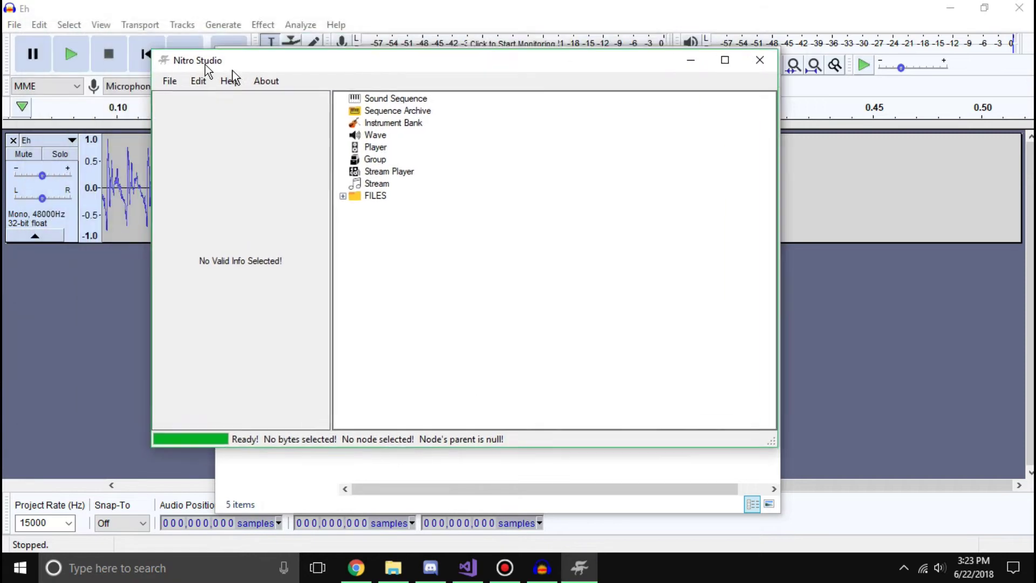
left_click(209, 93)
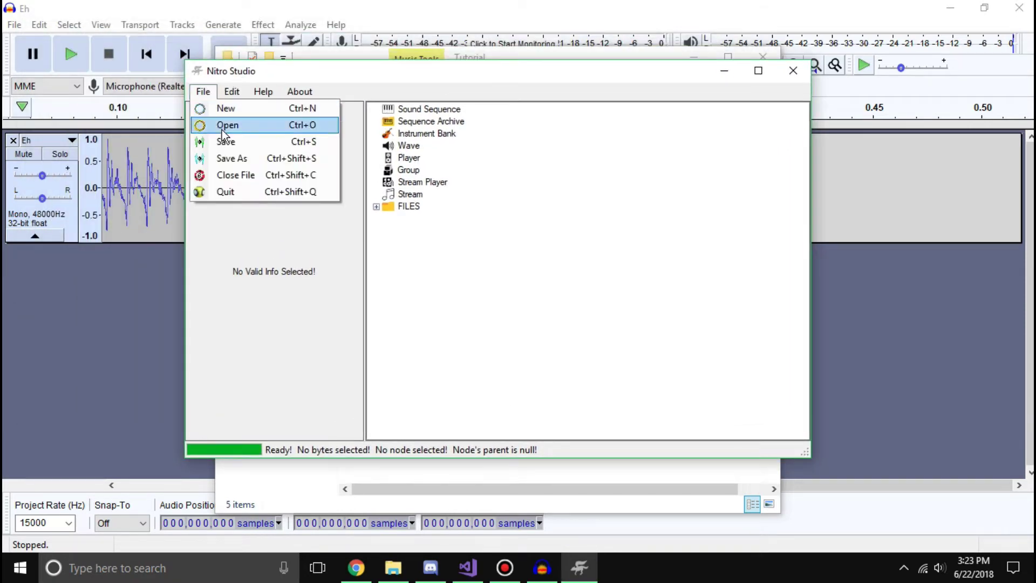
left_click(270, 124)
left_click(397, 120)
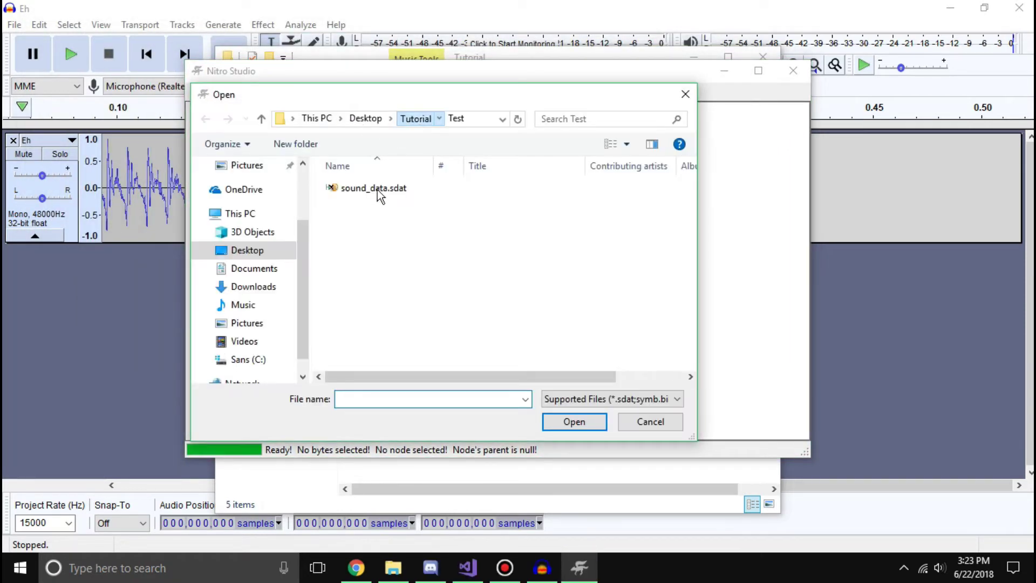
double_click(364, 205)
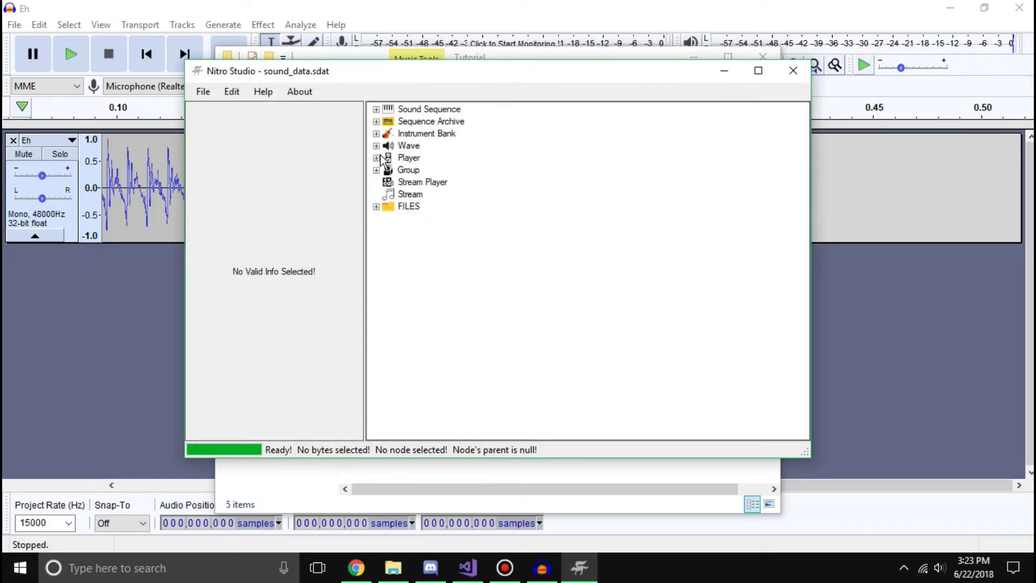
Open the NCS_BANK_SE_VOICE_YOSSY instrument bank and expand its [3] Ranged Instrument.
left_click(376, 133)
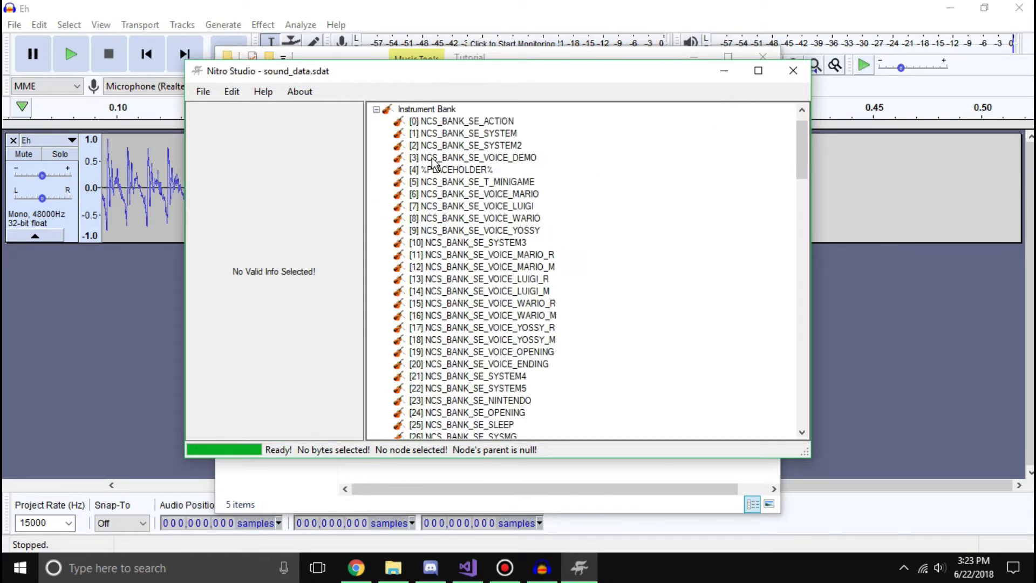
scroll(534, 251, "down", 6)
scroll(507, 237, "up", 6)
double_click(534, 231)
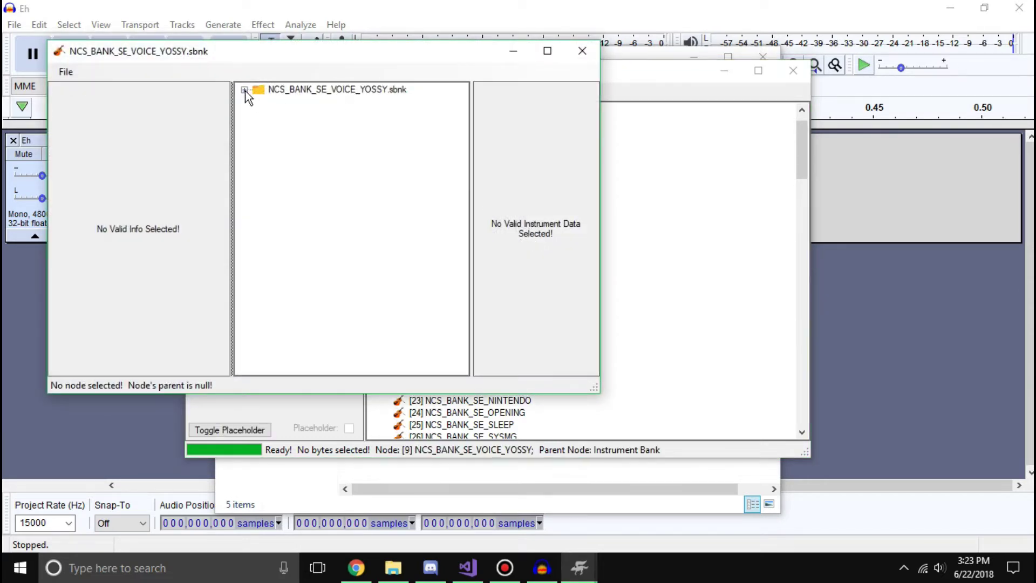
left_click(245, 90)
scroll(358, 232, "down", 9)
scroll(324, 216, "up", 10)
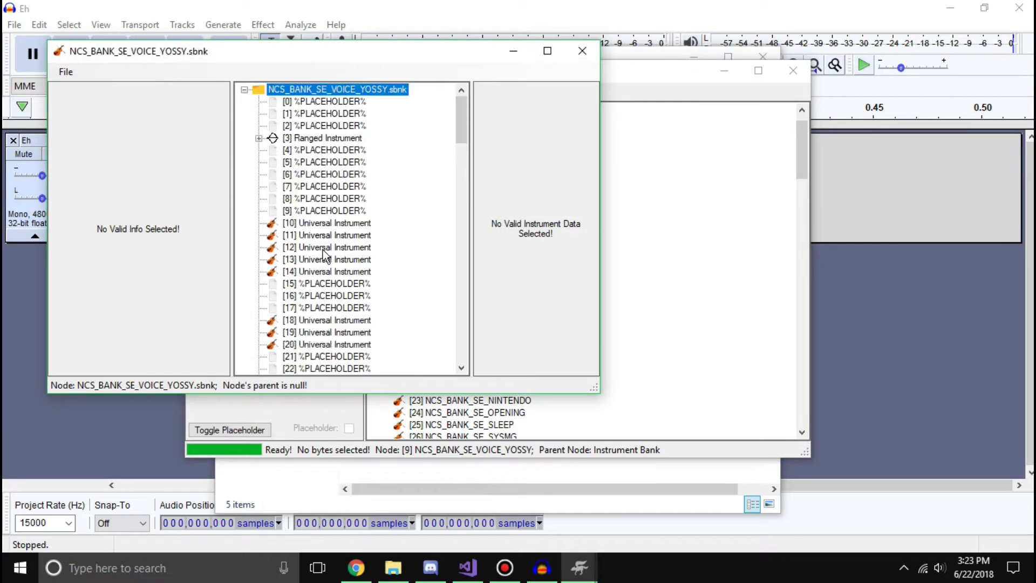
left_click(259, 131)
left_click(259, 138)
Play the sounds of Key 25, Key 12 and Key 19 in the ranged instrument.
left_click(305, 260)
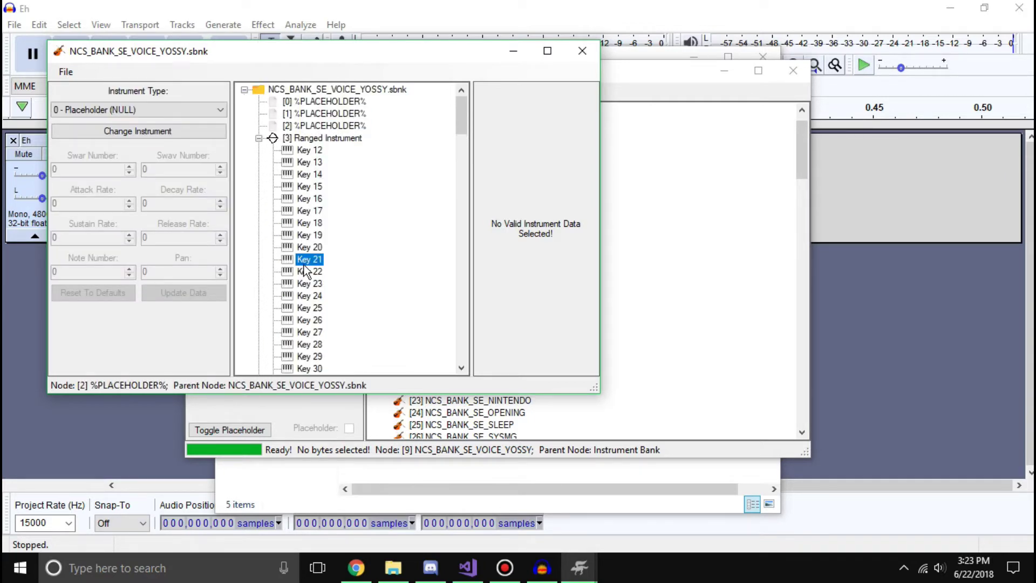
left_click(316, 309)
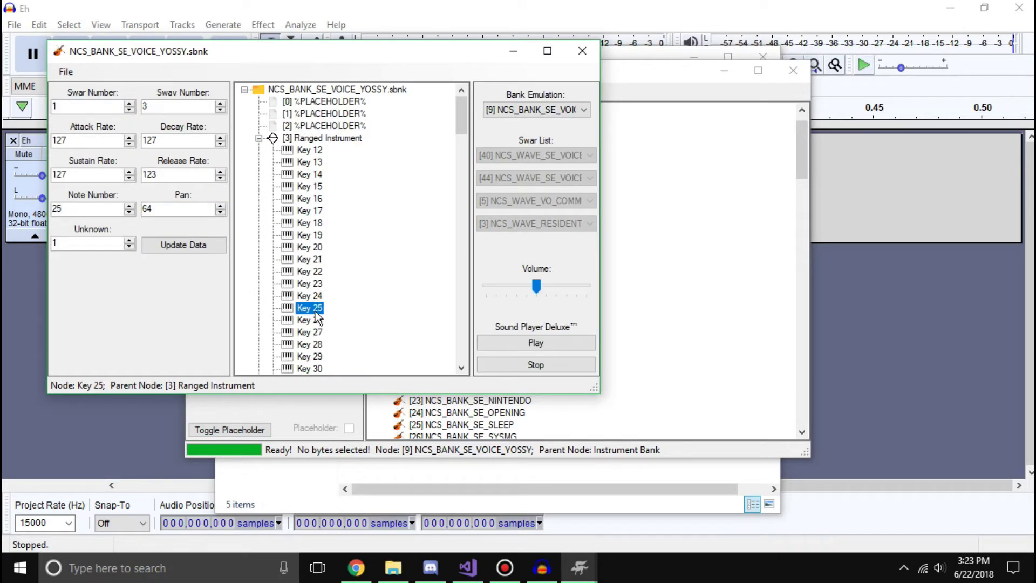
left_click(516, 343)
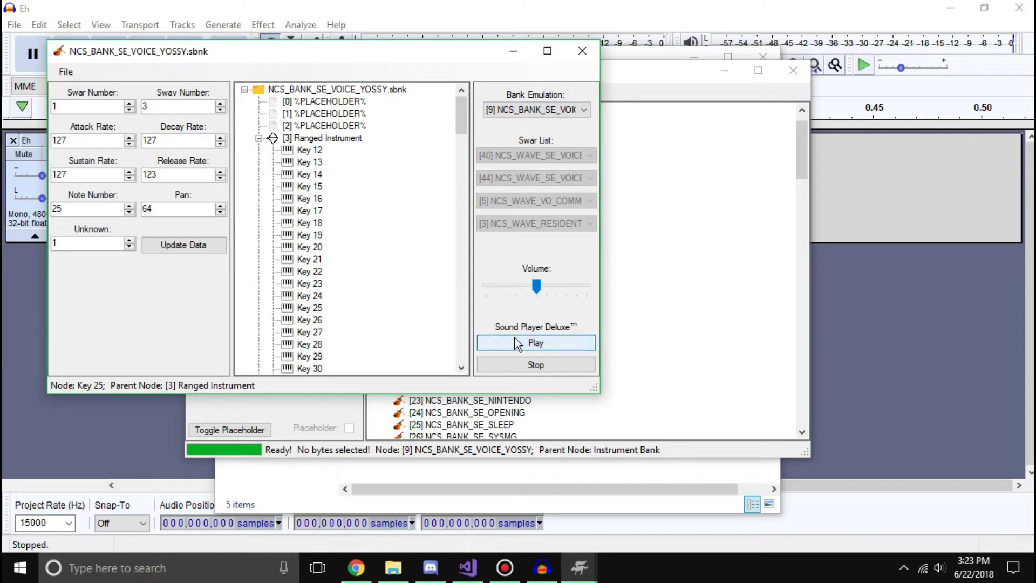
left_click(309, 152)
left_click(523, 343)
left_click(309, 235)
left_click(531, 342)
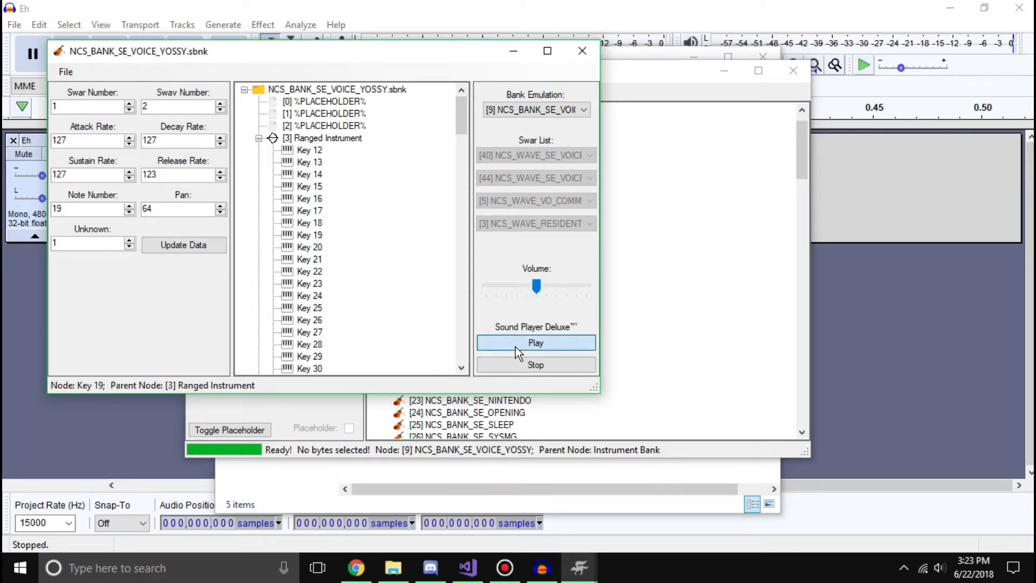
Examine the Swar and Swav numbers of several ranged instrument keys, including Key 20, Key 39 and Key 32.
left_click(318, 247)
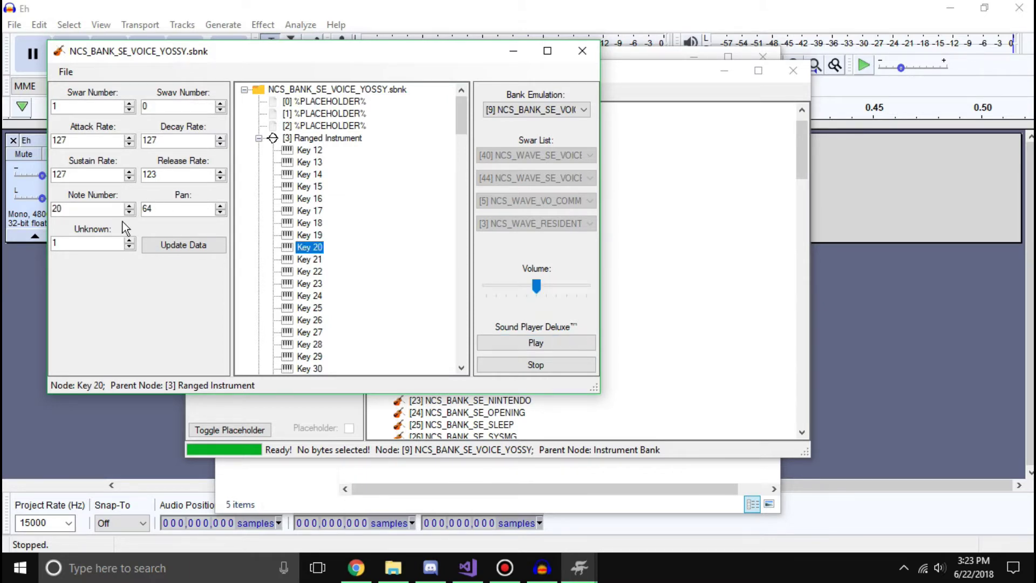
scroll(321, 313, "down", 8)
left_click(309, 186)
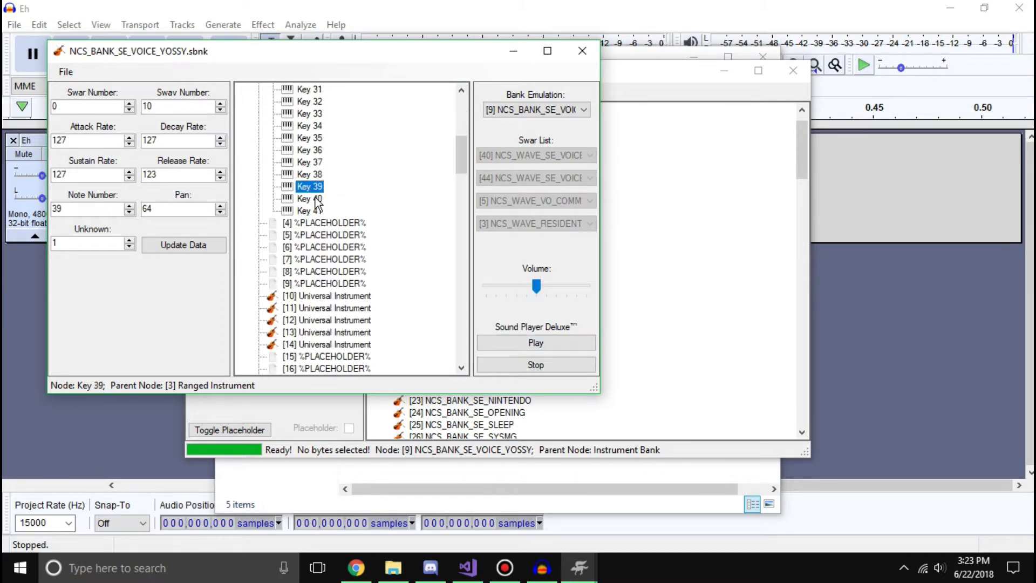
scroll(342, 191, "up", 4)
left_click(310, 247)
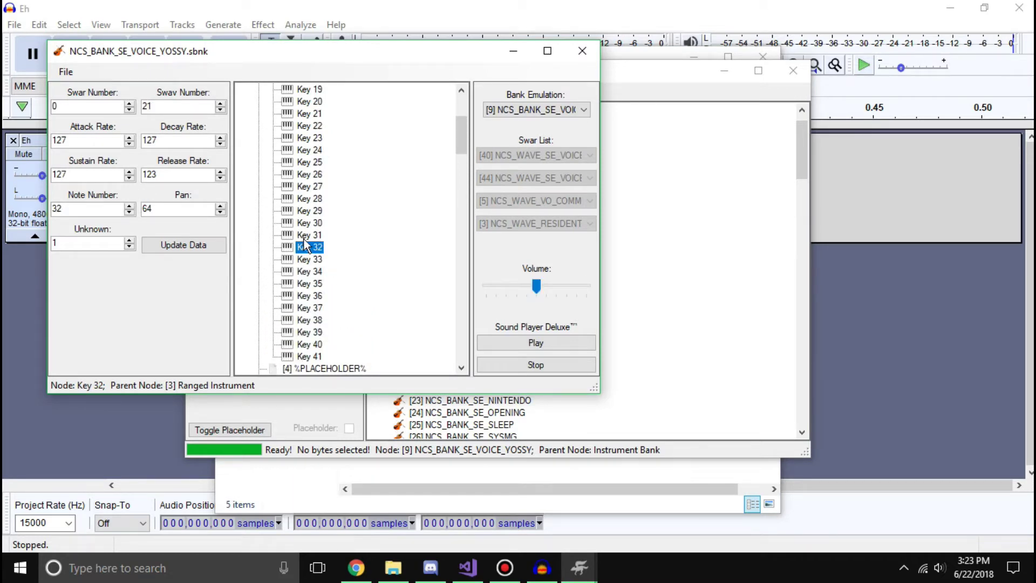
scroll(306, 246, "up", 2)
left_click(308, 222)
Play the sounds of Key 22 and Key 16 in the ranged instrument.
left_click(309, 201)
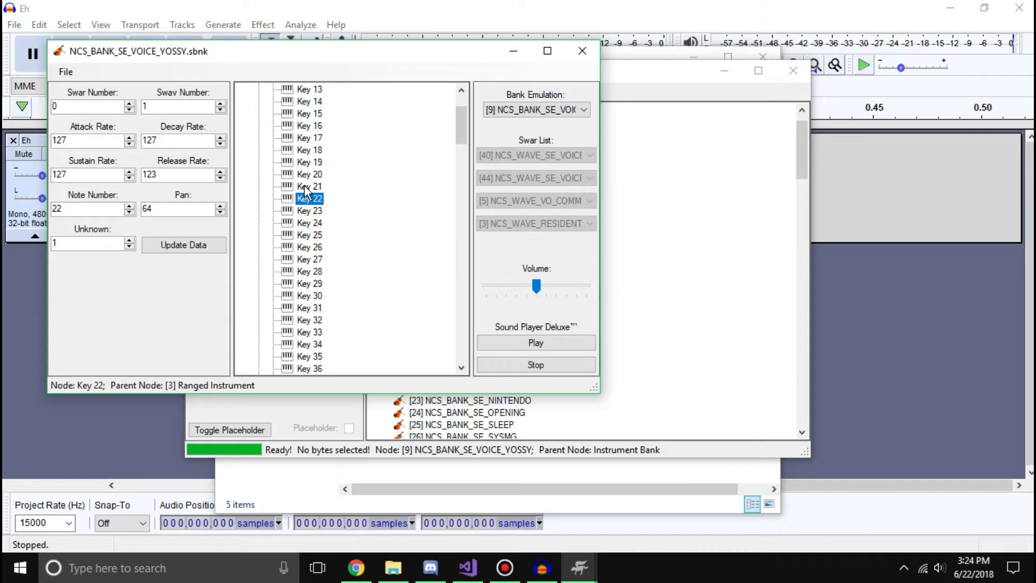
left_click(531, 343)
scroll(310, 168, "up", 2)
left_click(311, 199)
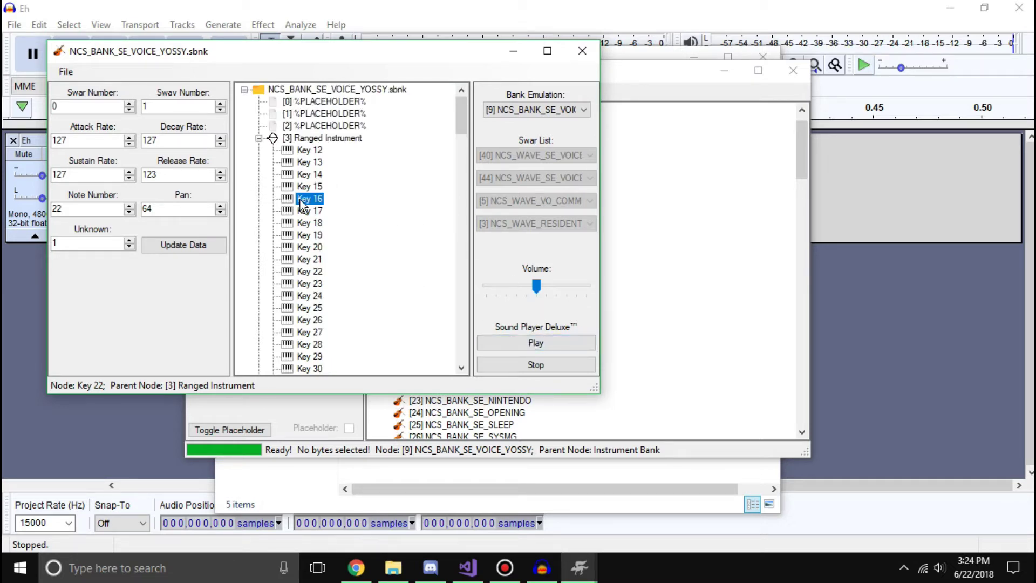
left_click(531, 345)
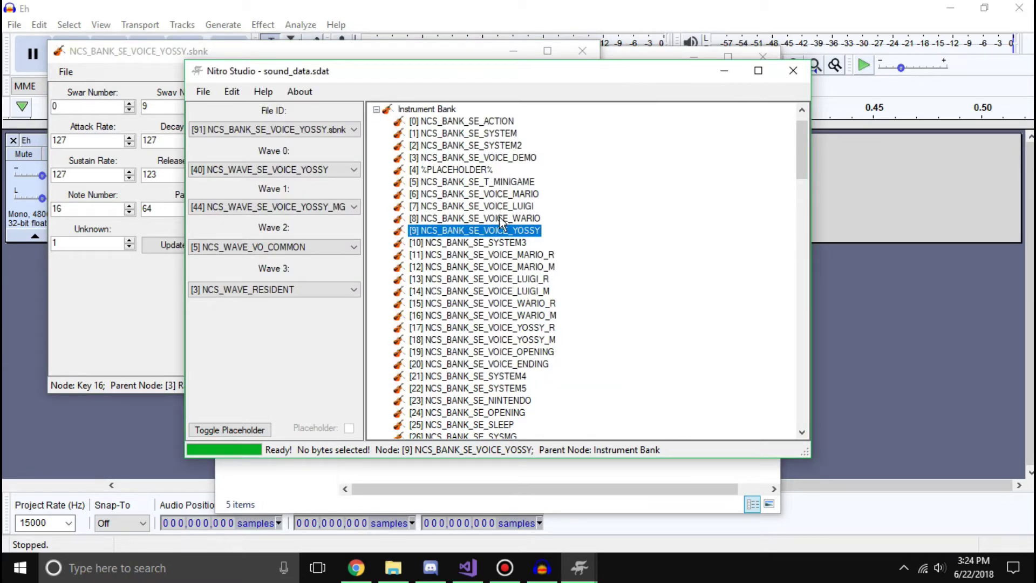
Check the wave assignments of the NCS_BANK_SE_VOICE_WARIO bank and those of Key 15 in the Yossy bank, widening its window to read the Swar List.
double_click(502, 219)
left_click(596, 70)
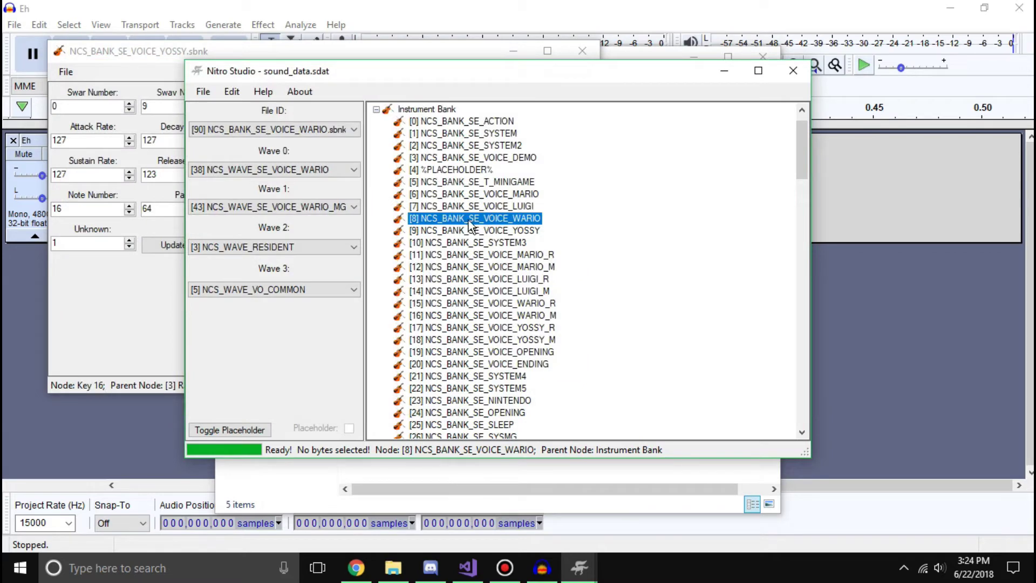
scroll(476, 223, "up", 1)
left_click(158, 71)
left_click(306, 186)
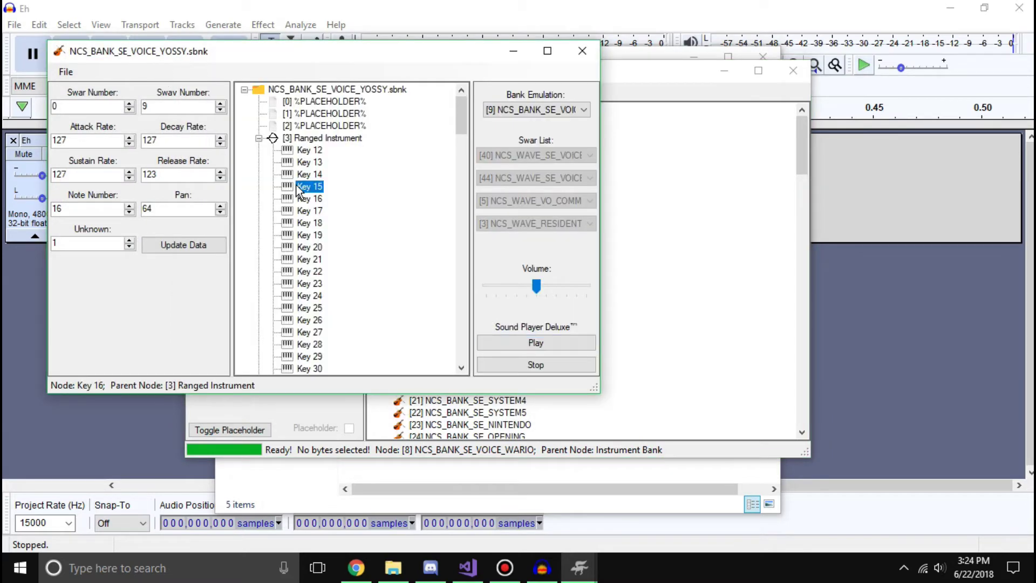
left_click_drag(603, 147, 915, 152)
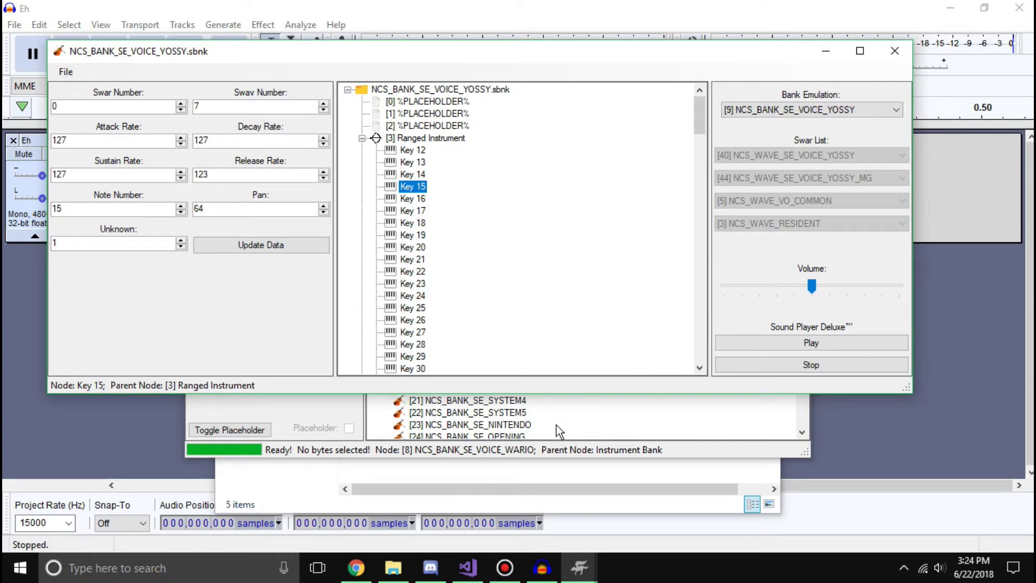
Collapse the Instrument Bank group and open the NCS_WAVE_SE_VOICE_YOSSY wave archive with its sounds expanded.
left_click(523, 413)
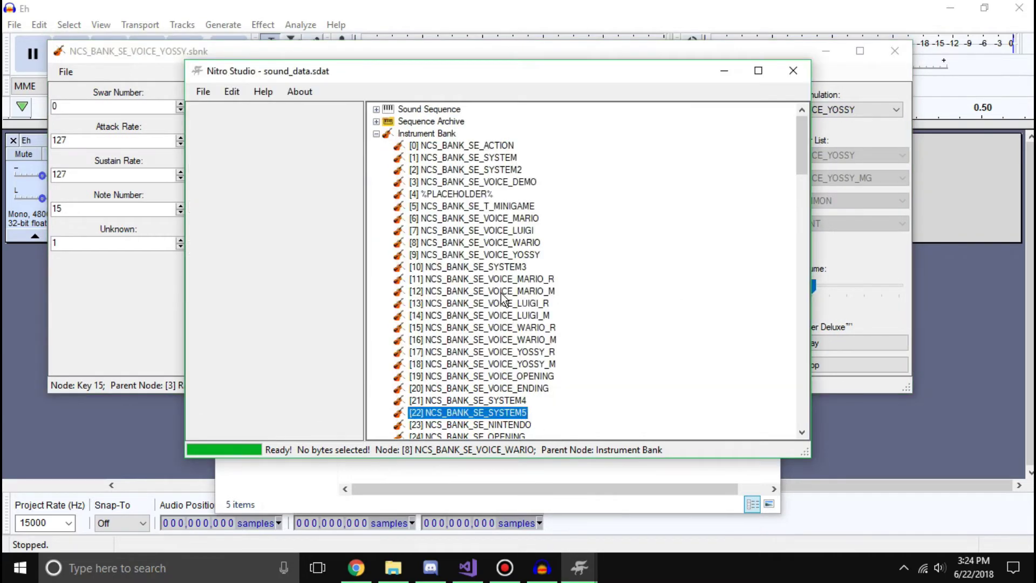
left_click(377, 135)
left_click(377, 147)
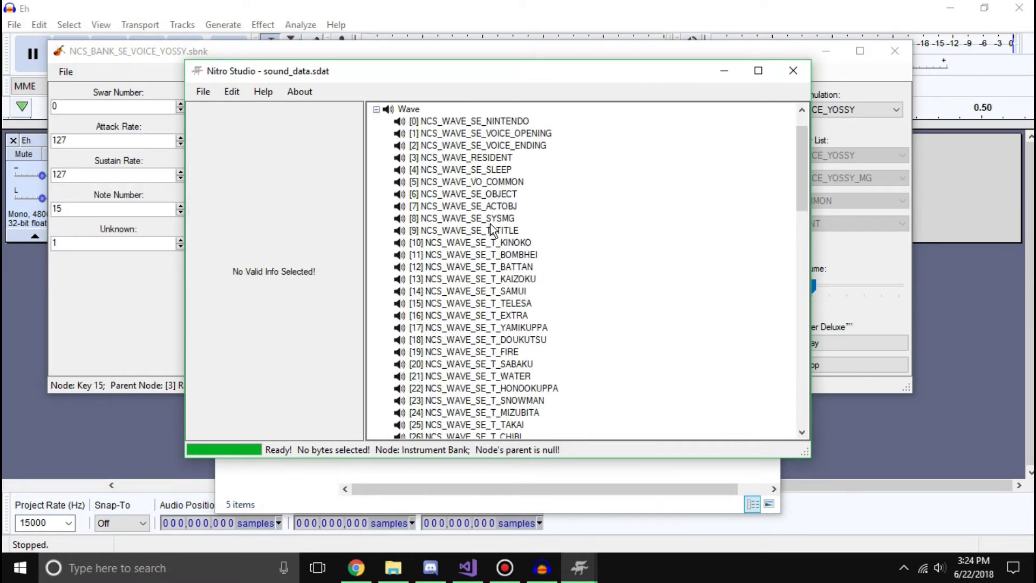
scroll(485, 267, "down", 8)
double_click(446, 315)
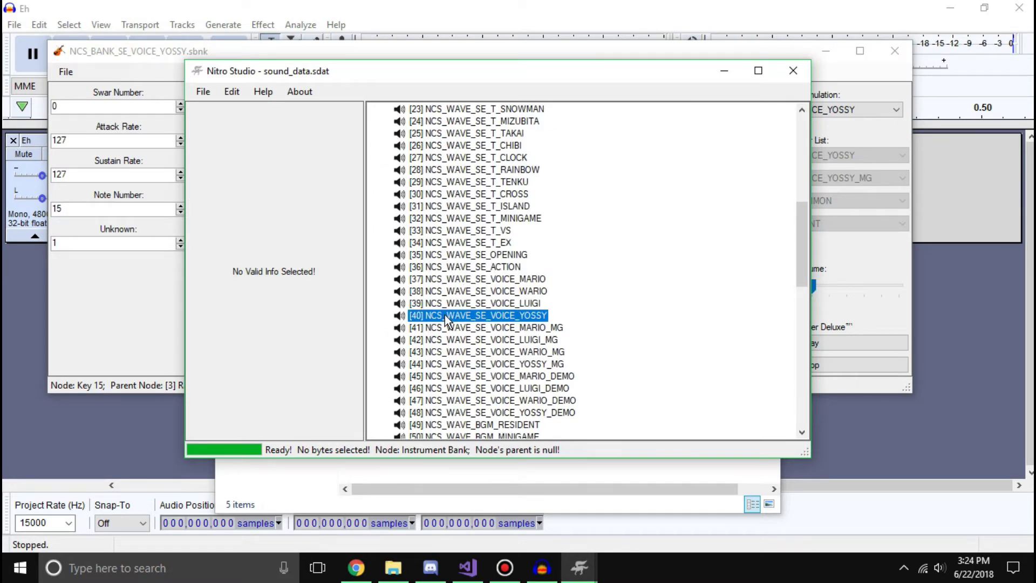
left_click(262, 129)
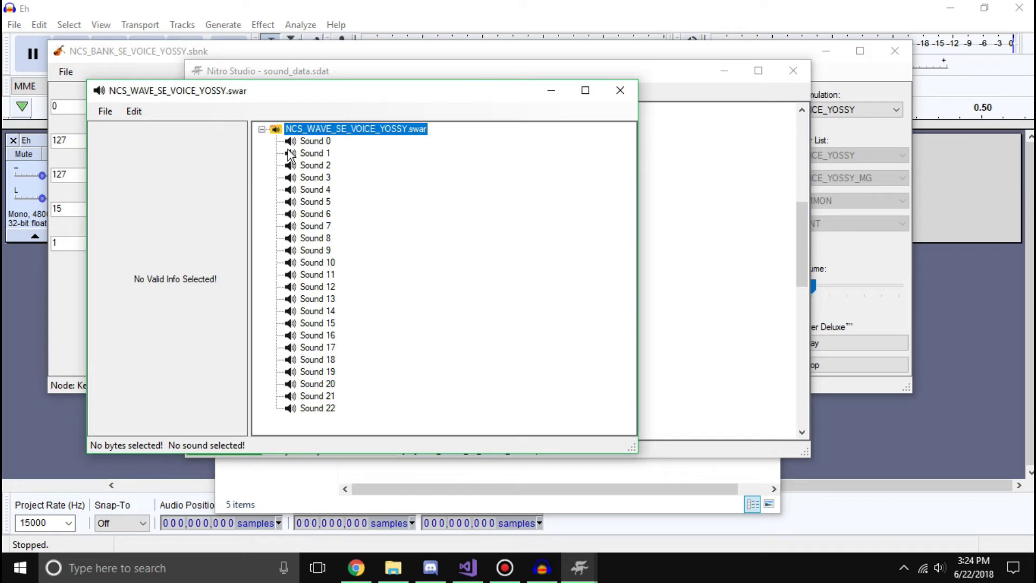
Play Sound 0, Sound 21 and Sound 22 of the Yossy wave archive, returning to Sound 0.
left_click(301, 143)
left_click(147, 420)
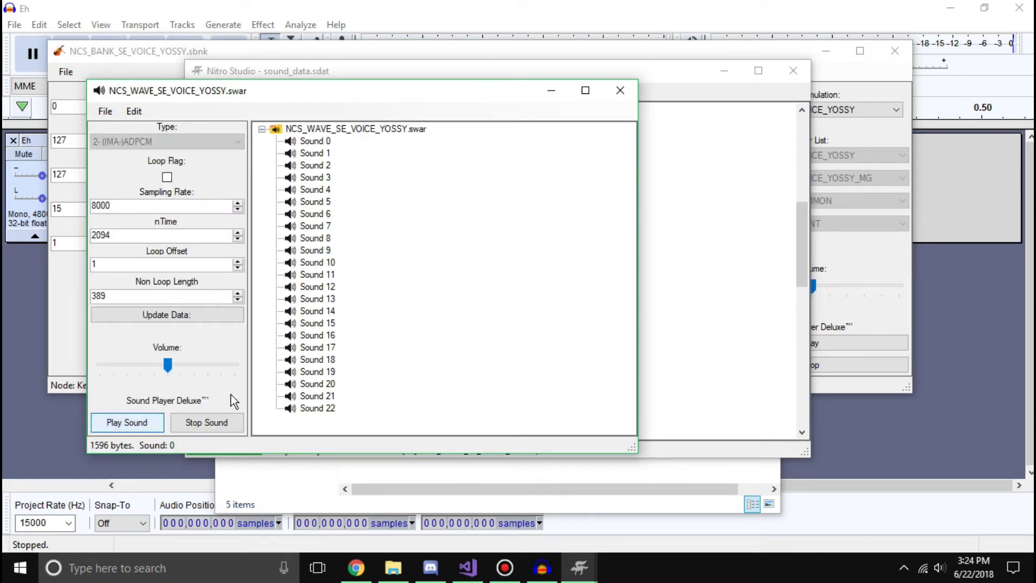
left_click(317, 395)
left_click(141, 428)
left_click(330, 409)
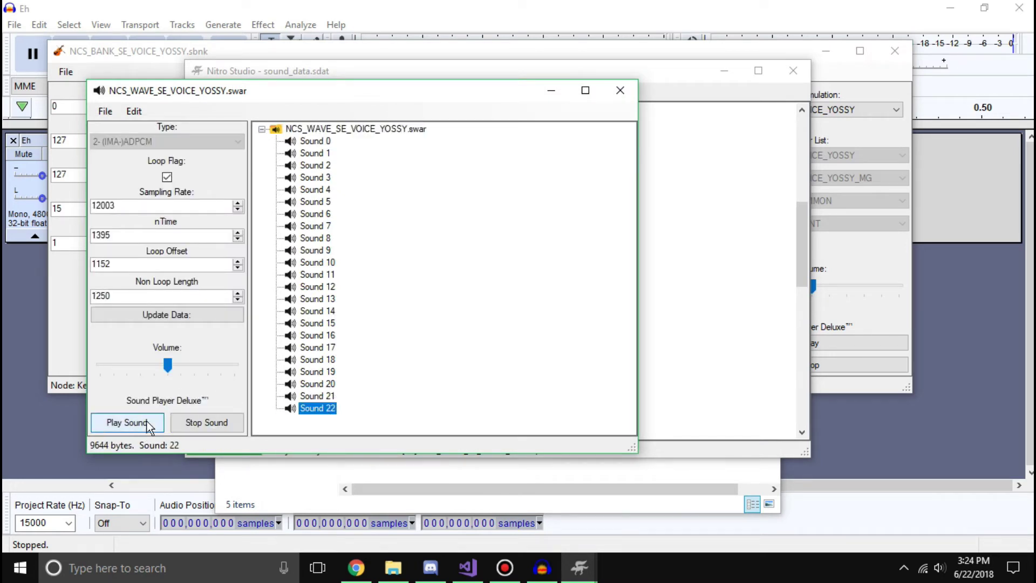
left_click(326, 141)
left_click(141, 425)
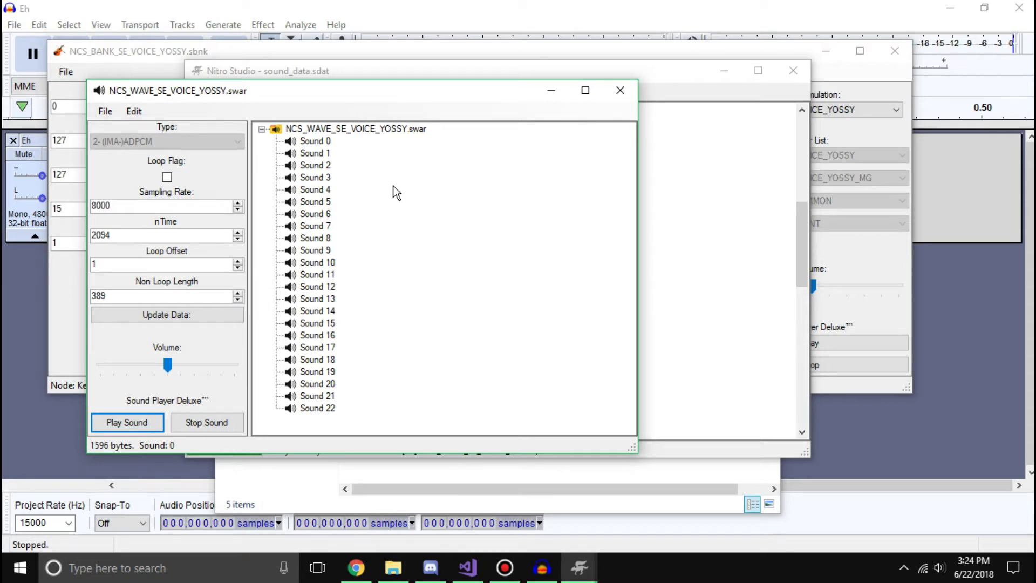
Play Sound 6 and Sound 1 of the Yossy wave archive to compare them.
left_click(318, 214)
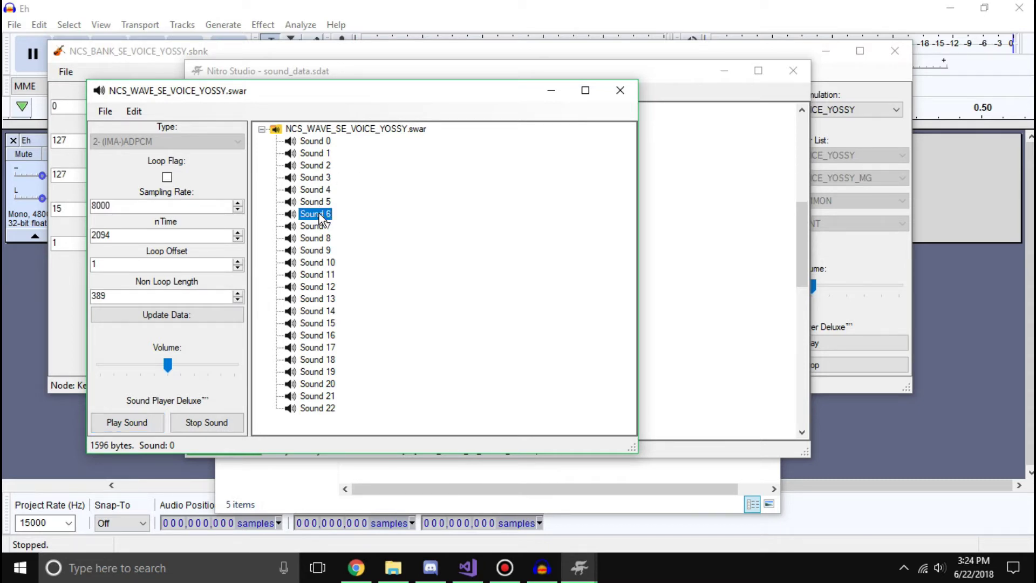
left_click(135, 424)
left_click(318, 142)
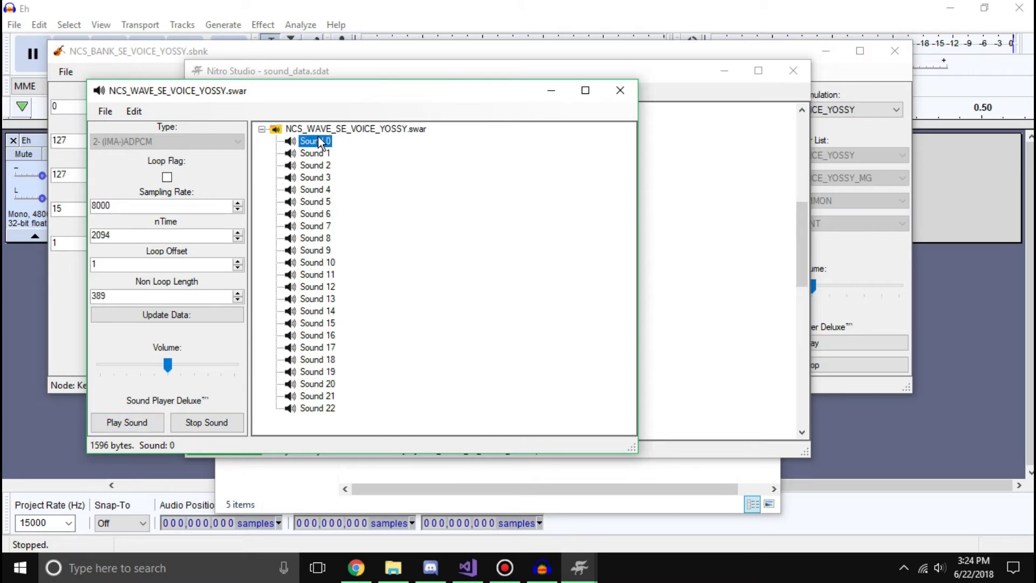
left_click(314, 154)
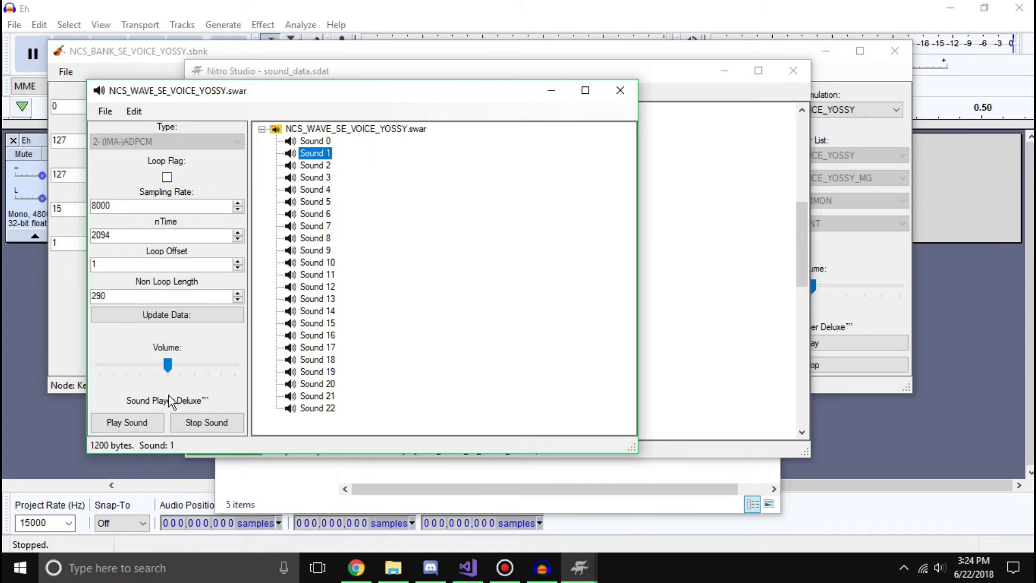
left_click(150, 424)
left_click(153, 425)
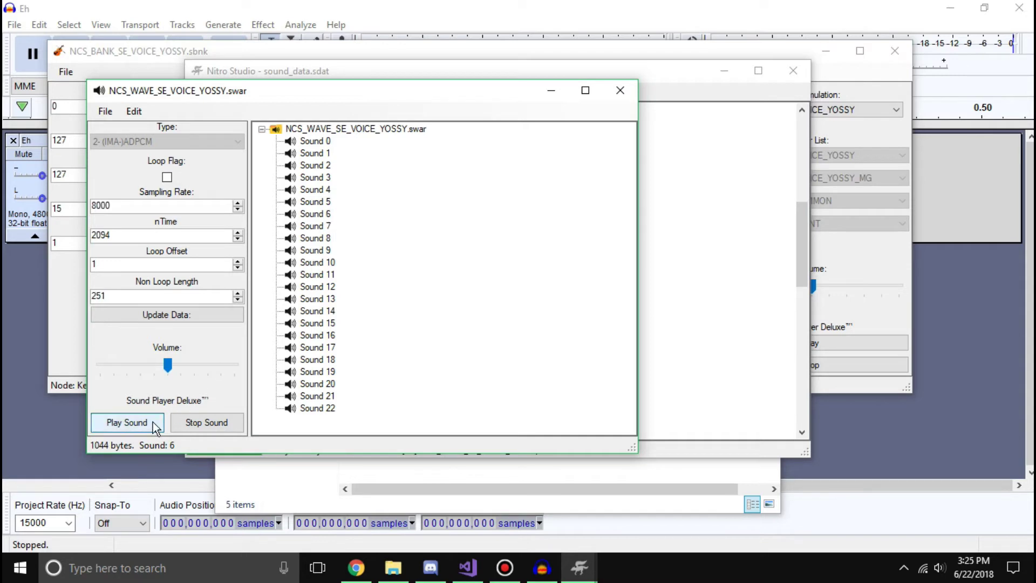
left_click(325, 216)
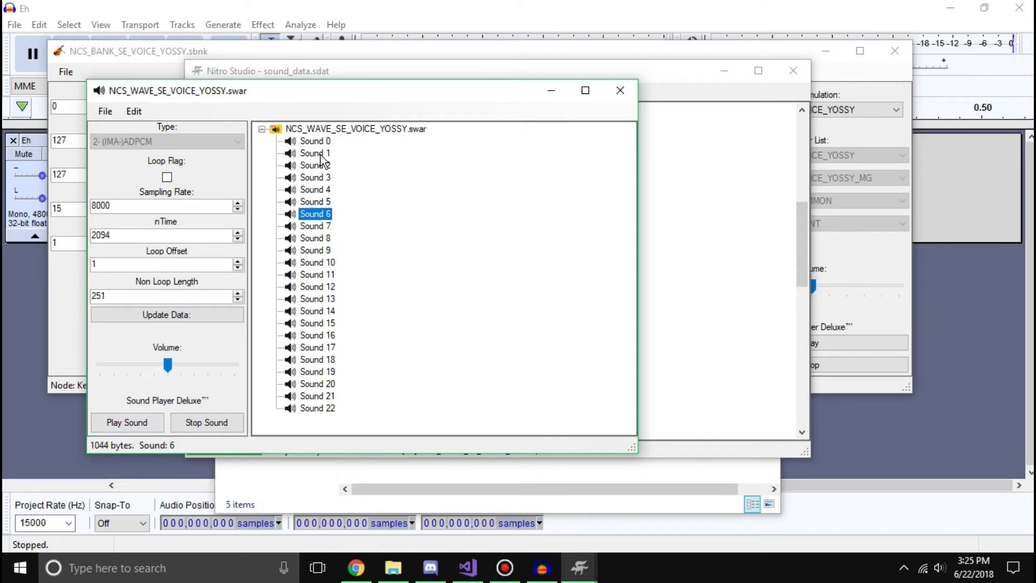
left_click(322, 155)
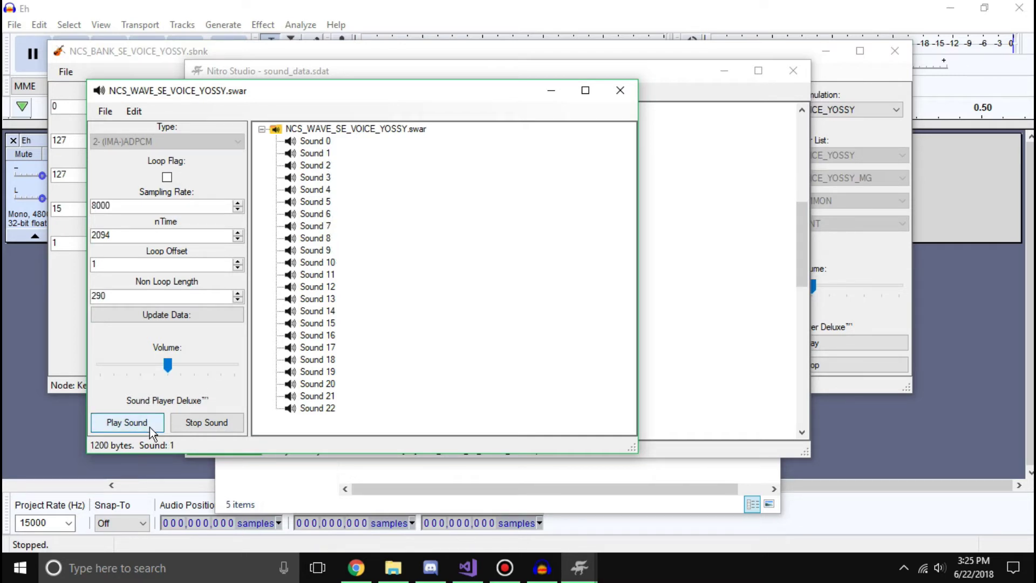
Replace Sound 6 of the Yossy wave archive by importing EhNew.wav from the Tutorial folder.
left_click(312, 214)
right_click(312, 214)
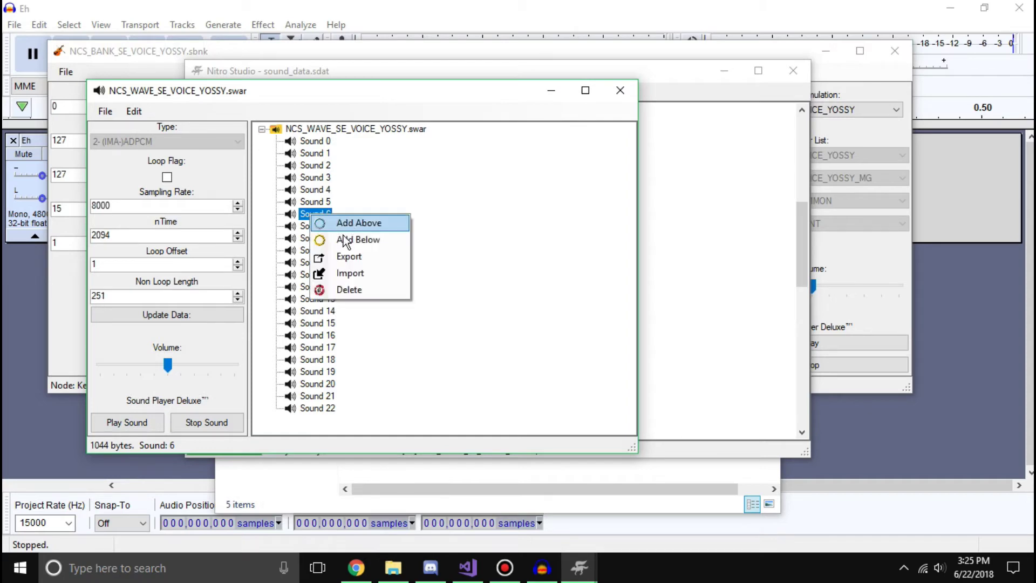
left_click(357, 274)
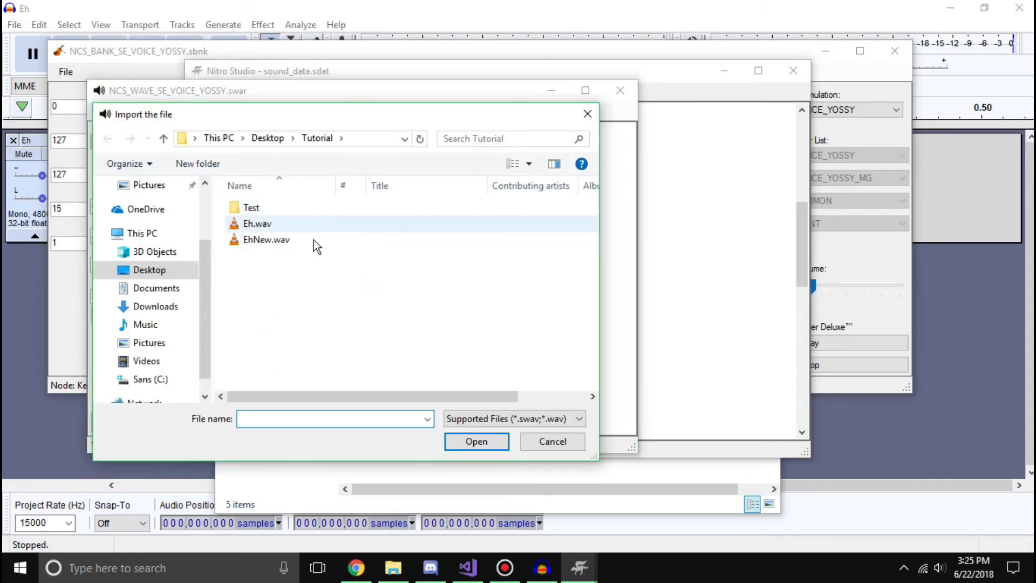
double_click(313, 240)
Replace Sound 1 of the Yossy wave archive with the imported EhNew.wav.
left_click(318, 153)
right_click(321, 153)
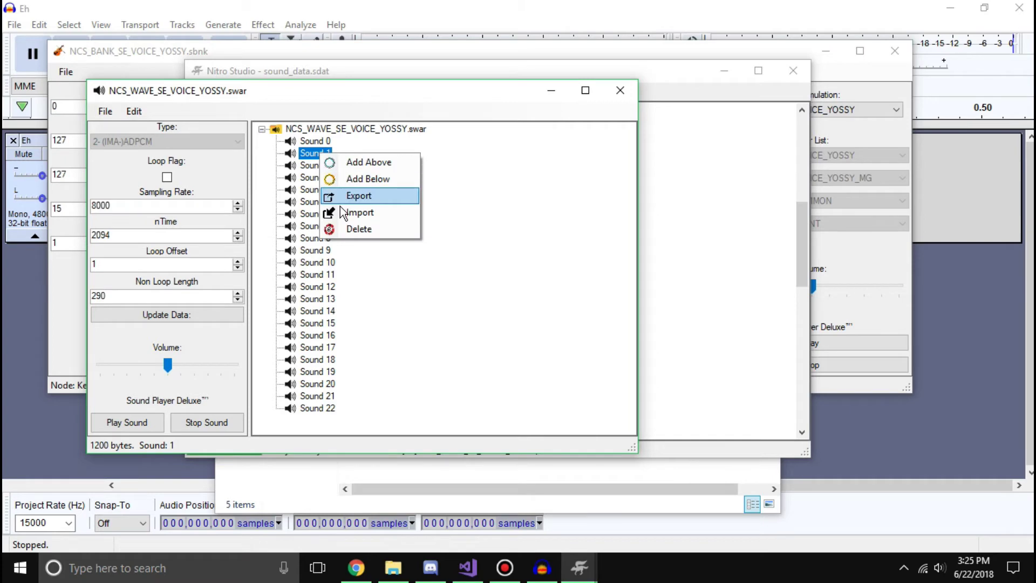
left_click(342, 213)
left_click(296, 242)
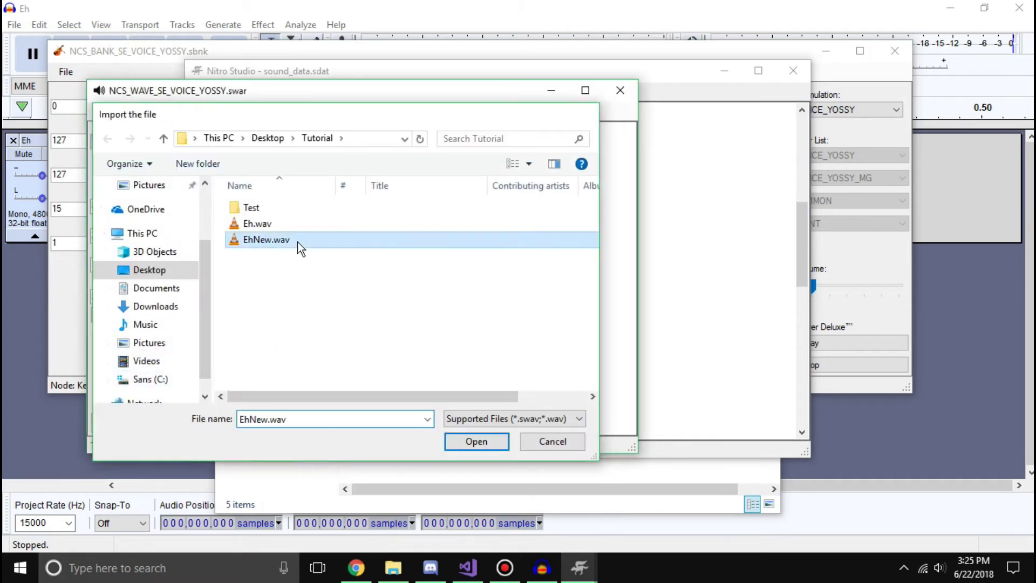
double_click(296, 242)
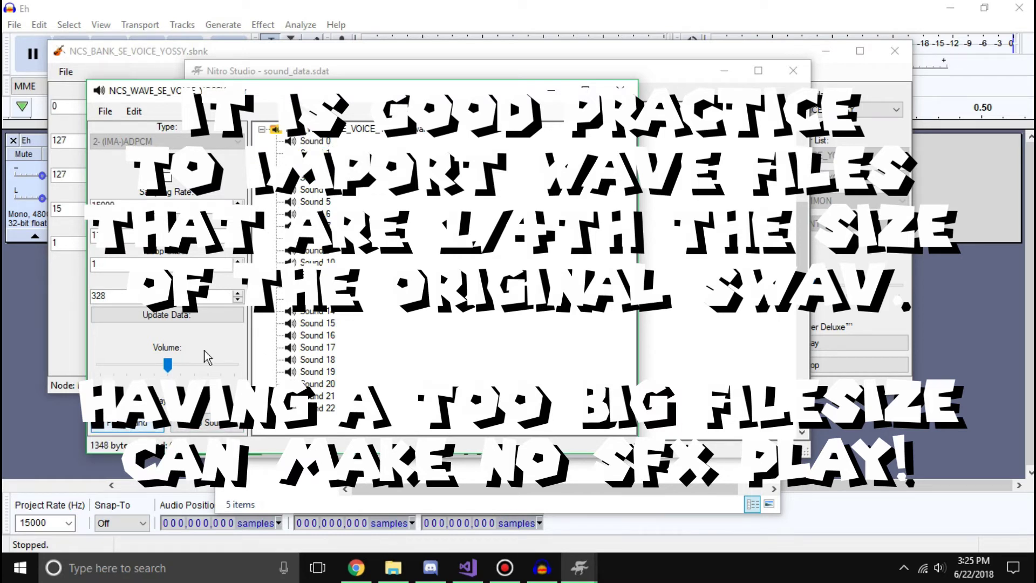
Play Sound 7 and Sound 8 of the Yossy wave archive.
left_click(318, 226)
left_click(120, 429)
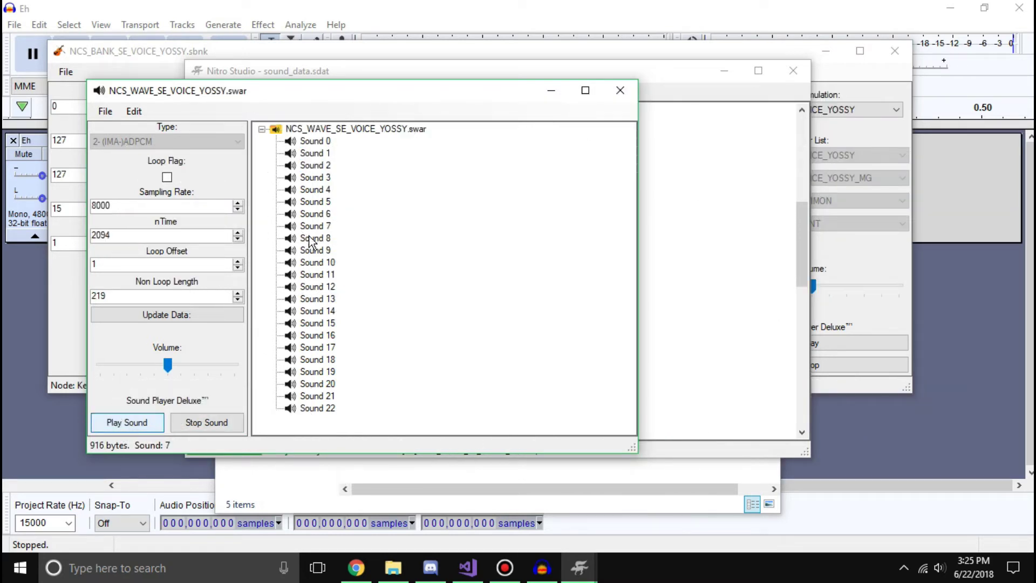
left_click(315, 238)
left_click(121, 422)
Import EhNew.wav over Sound 7 of the Yossy wave archive.
left_click(312, 227)
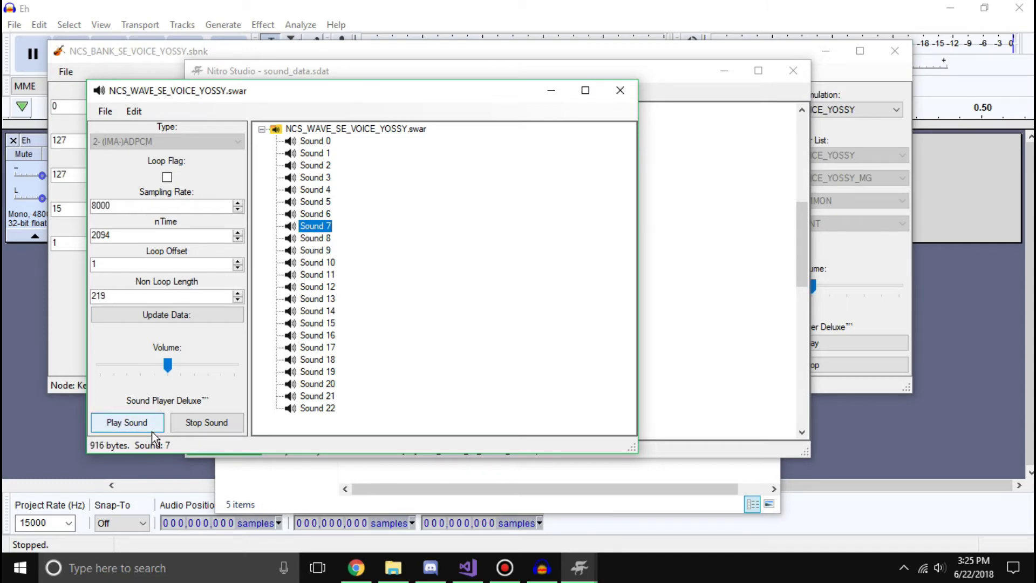
right_click(332, 228)
left_click(360, 286)
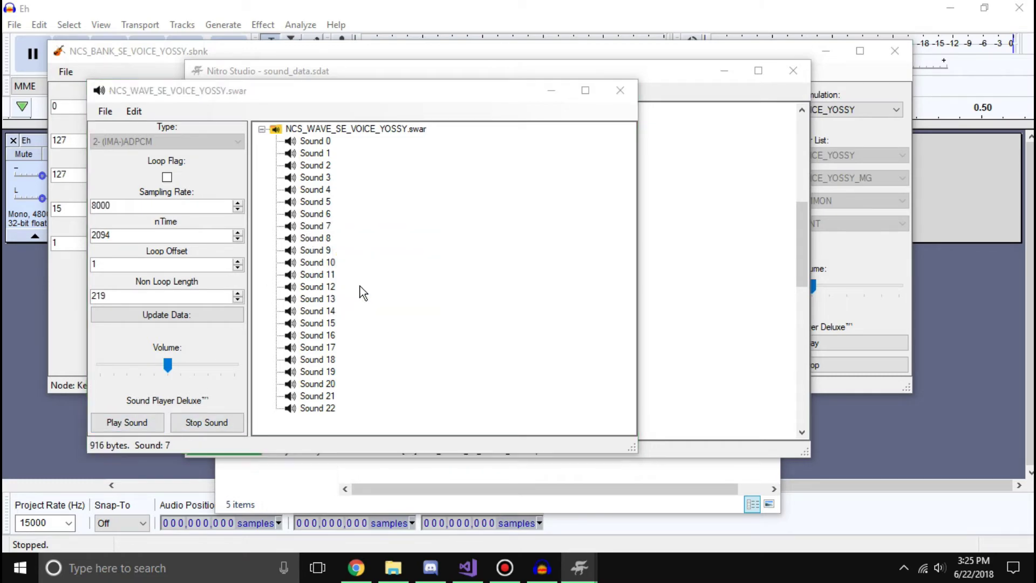
double_click(277, 242)
Import EhNew.wav over Sound 8 of the Yossy wave archive.
left_click(315, 238)
right_click(319, 236)
left_click(351, 295)
left_click(296, 238)
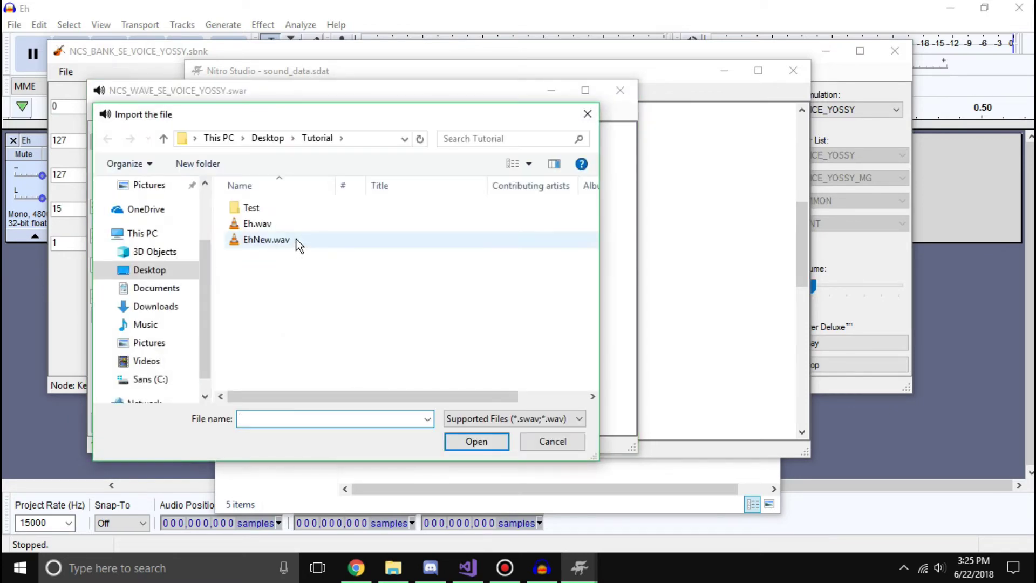
double_click(301, 239)
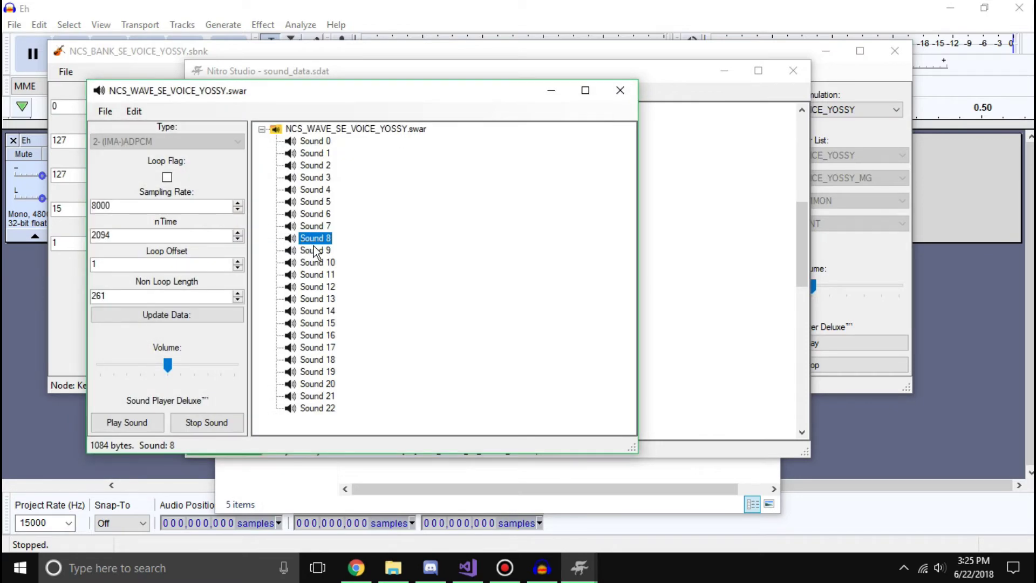
left_click(314, 249)
right_click(314, 247)
left_click(332, 306)
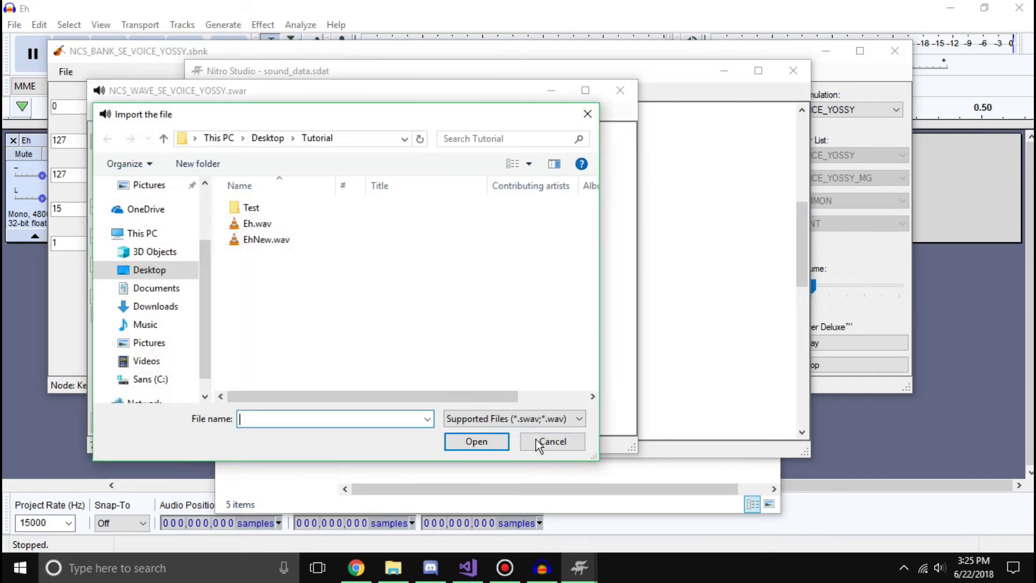
left_click(539, 440)
Play Sound 9 of the Yossy wave archive and replace it with EhNew.wav.
left_click(135, 426)
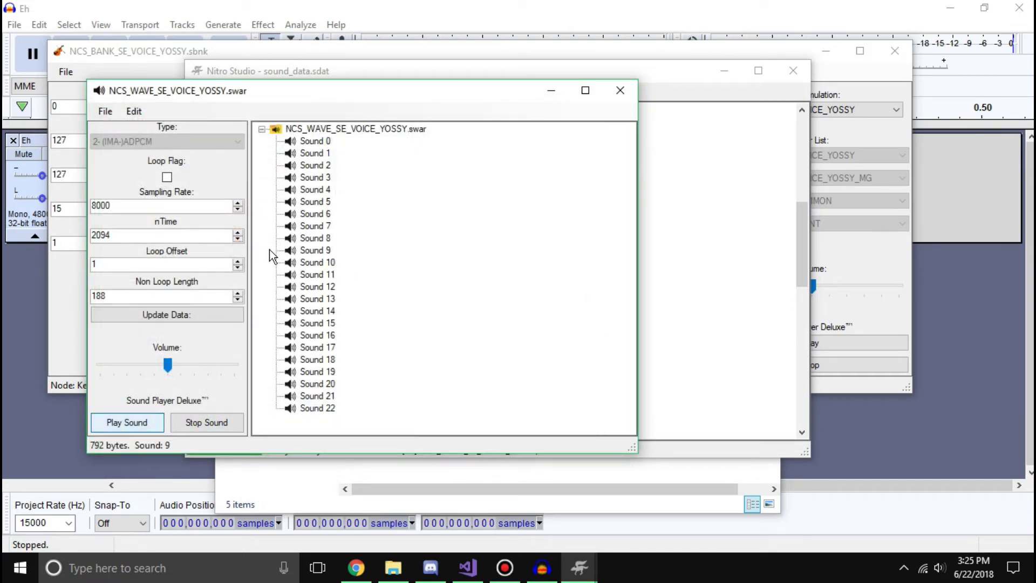
right_click(308, 250)
left_click(343, 307)
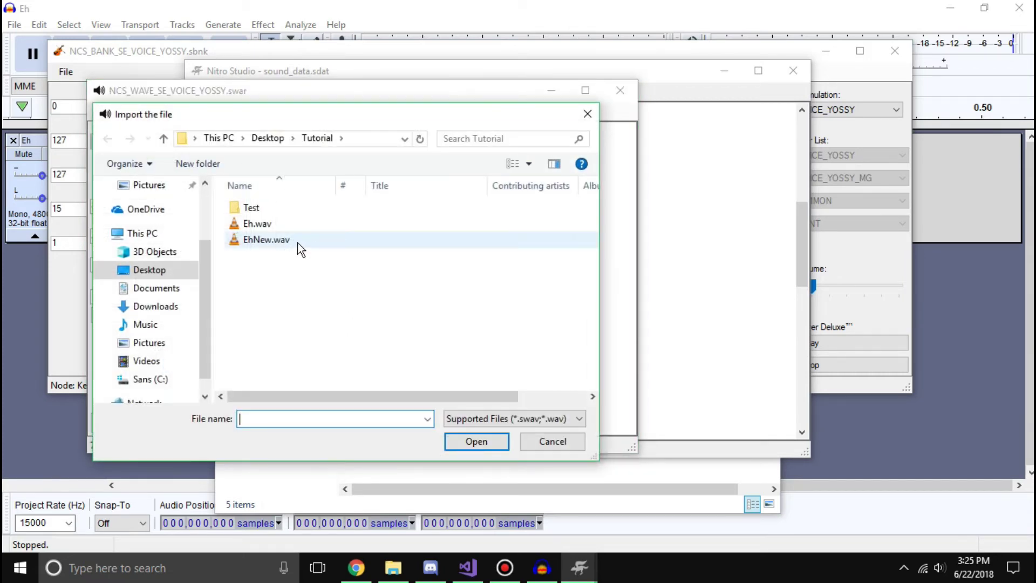
double_click(296, 241)
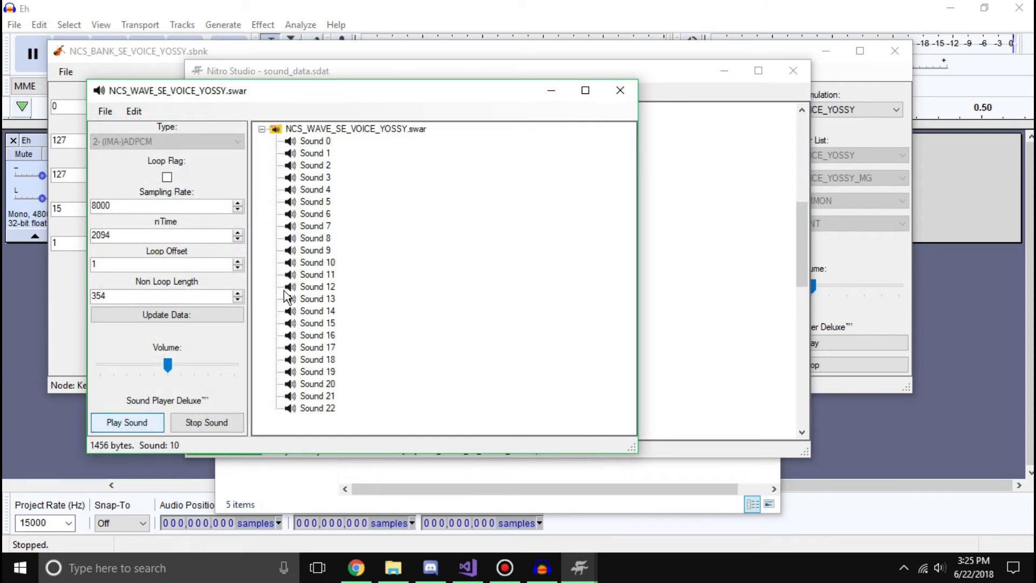
Play Sounds 13, 14, 15 and 16 of the Yossy wave archive one after another.
left_click(302, 275)
left_click(321, 300)
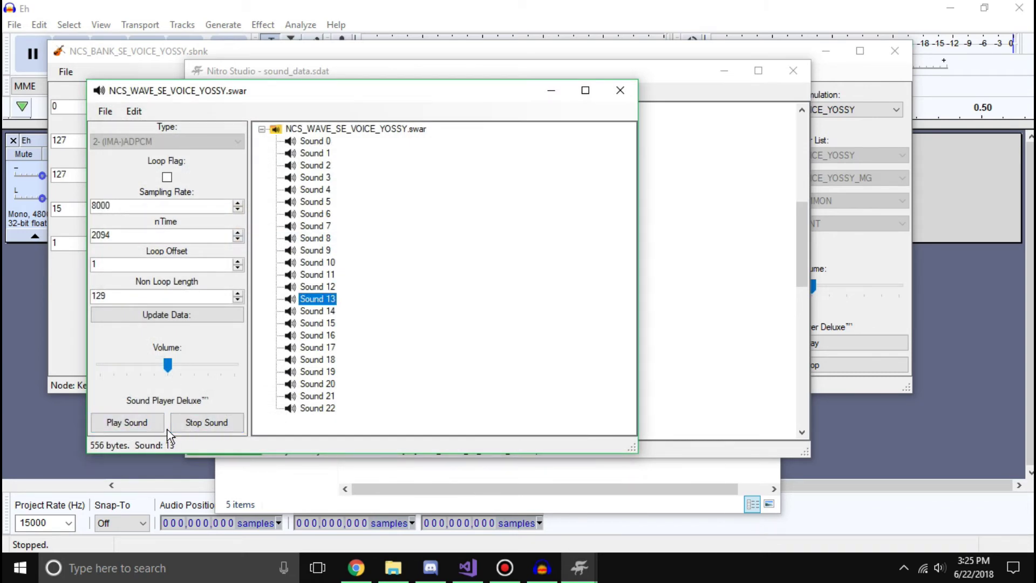
left_click(155, 423)
left_click(321, 311)
left_click(143, 422)
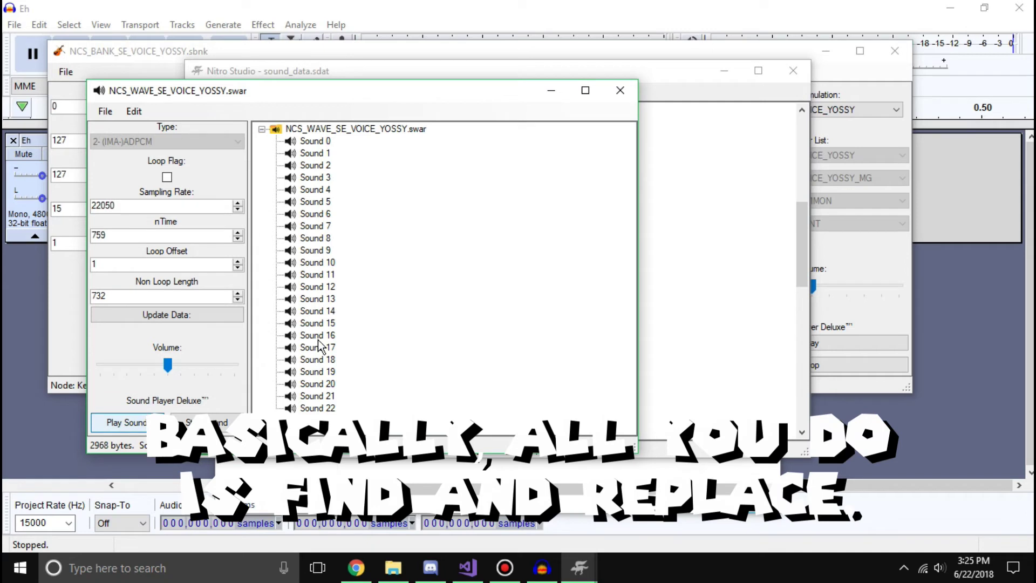
left_click(320, 324)
left_click(151, 423)
left_click(330, 336)
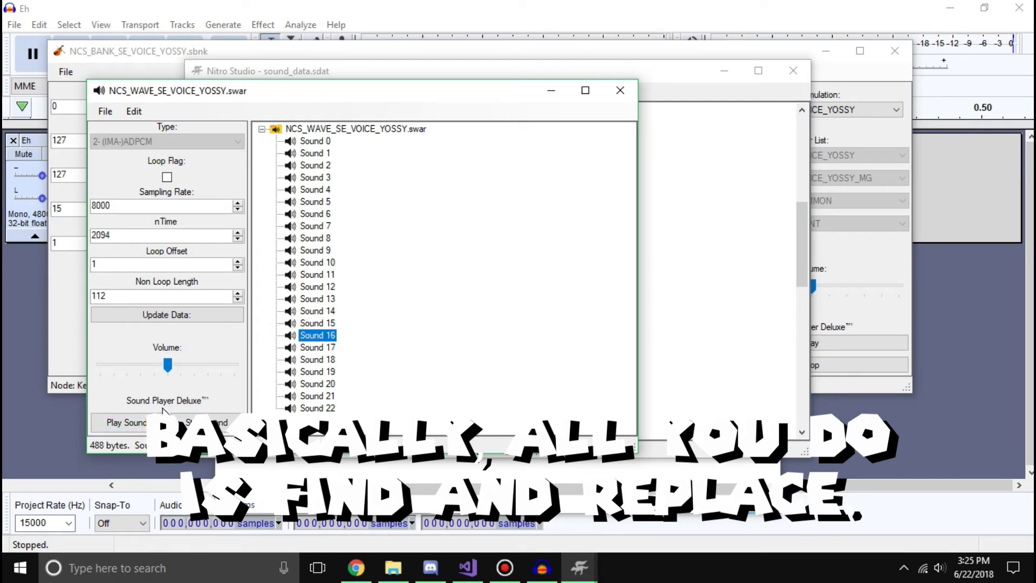
left_click(132, 422)
Play Sounds 17, 18 and 19 of the Yossy wave archive.
left_click(317, 359)
left_click(317, 346)
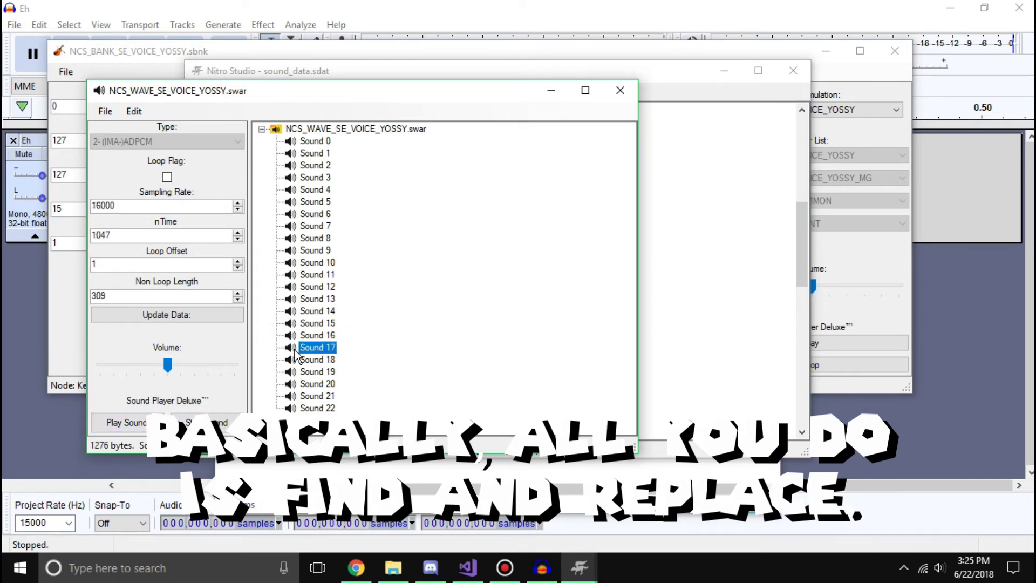
left_click(135, 424)
left_click(333, 363)
left_click(129, 422)
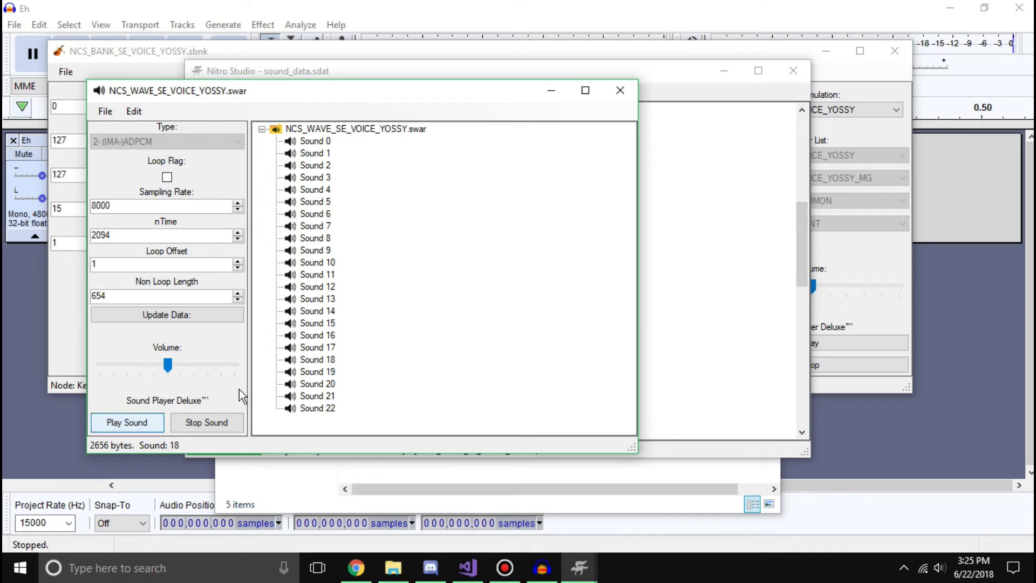
left_click(295, 374)
left_click(129, 422)
Play Sounds 20, 21 and 22 of the Yossy wave archive.
left_click(313, 396)
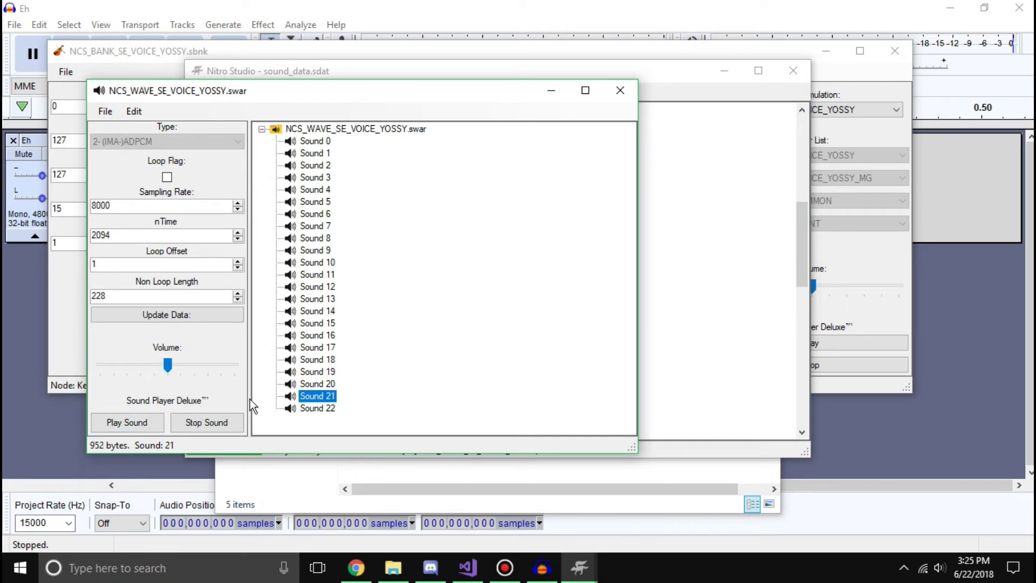
left_click(128, 423)
left_click(129, 423)
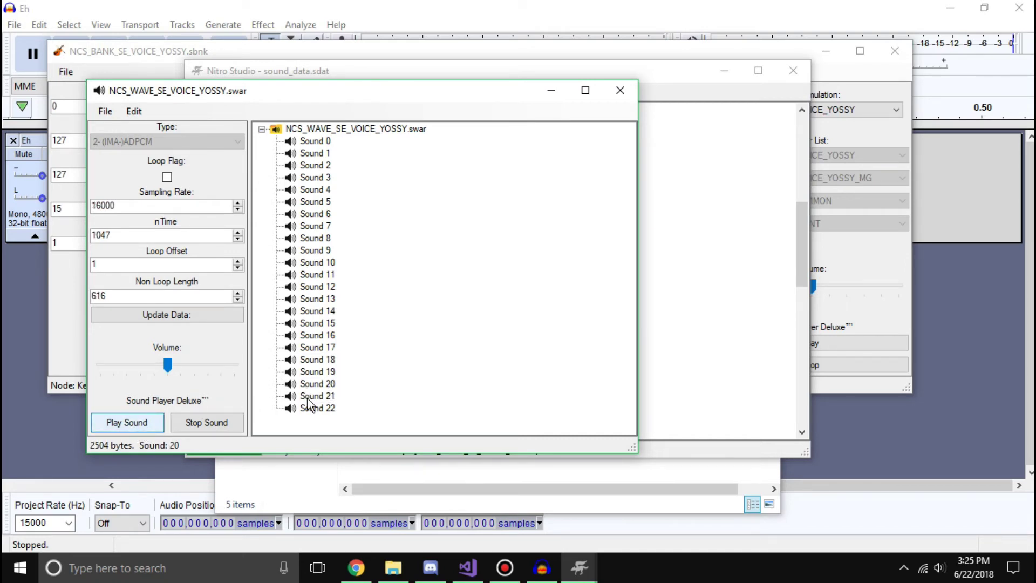
left_click(315, 396)
left_click(136, 429)
left_click(310, 408)
left_click(160, 423)
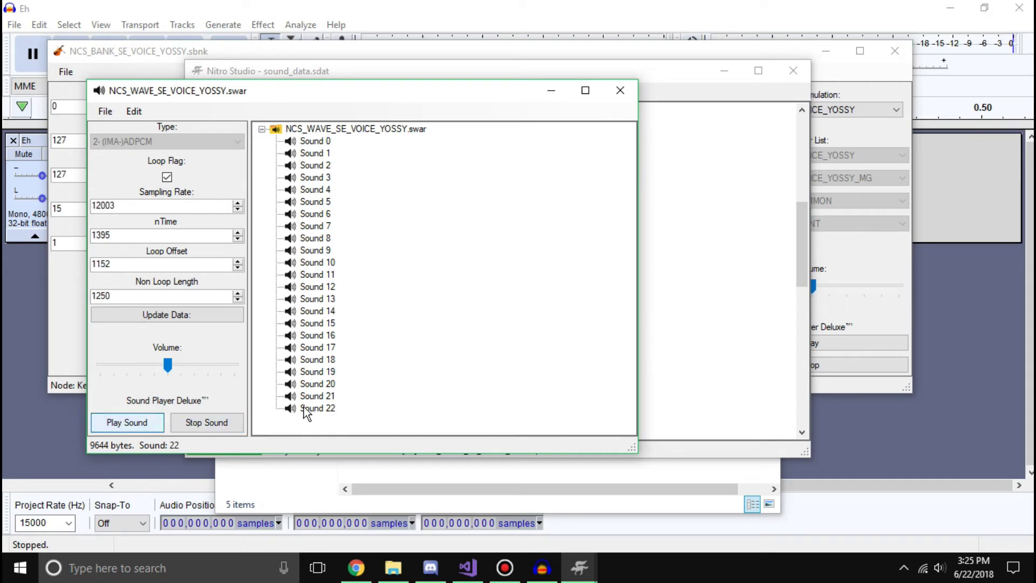
Replace Sound 21 of the Yossy wave archive with EhNew.wav and select it again to check its data.
left_click(314, 396)
right_click(318, 397)
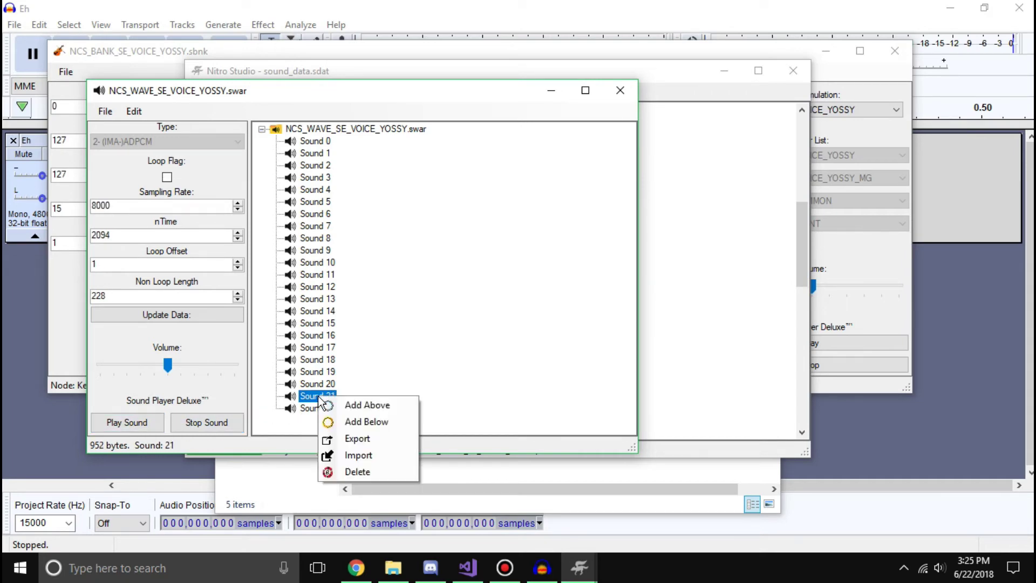
left_click(357, 452)
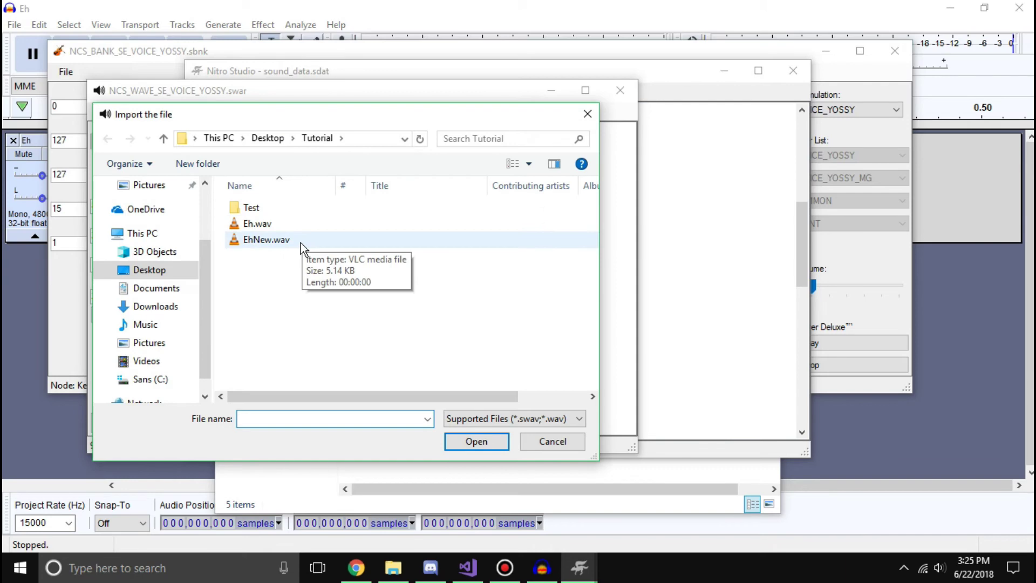
double_click(300, 243)
left_click(319, 397)
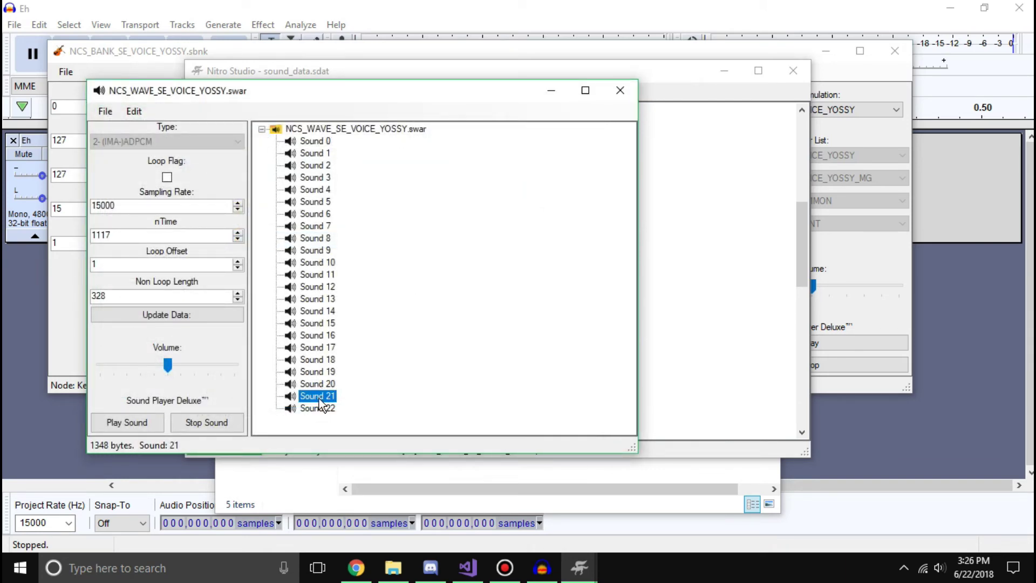
Save the edited NCS_WAVE_SE_VOICE_YOSSY wave archive and the sound_data.sdat file.
left_click(110, 114)
left_click(135, 163)
left_click_drag(217, 90, 329, 86)
left_click(258, 73)
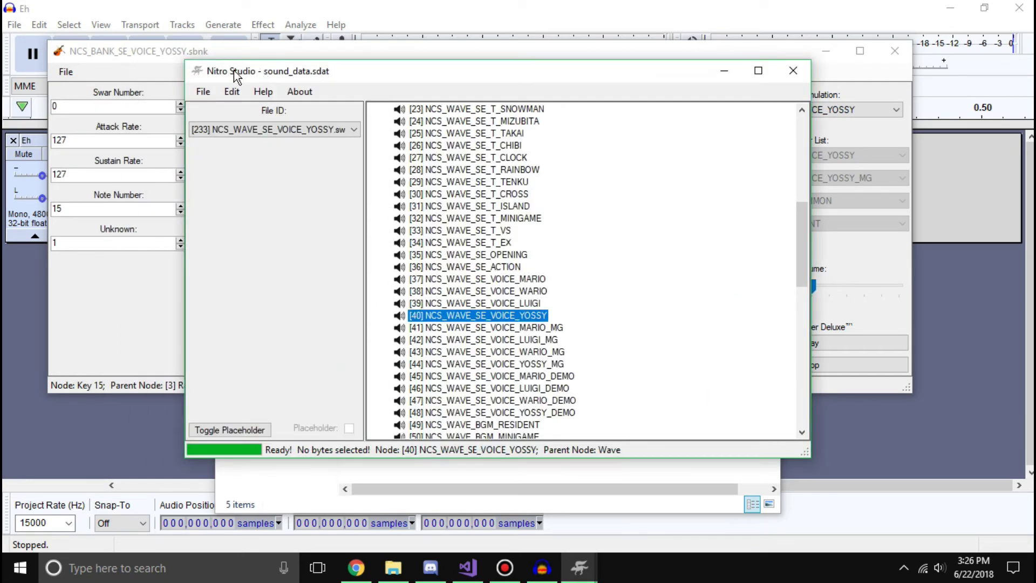
left_click(203, 91)
left_click(219, 136)
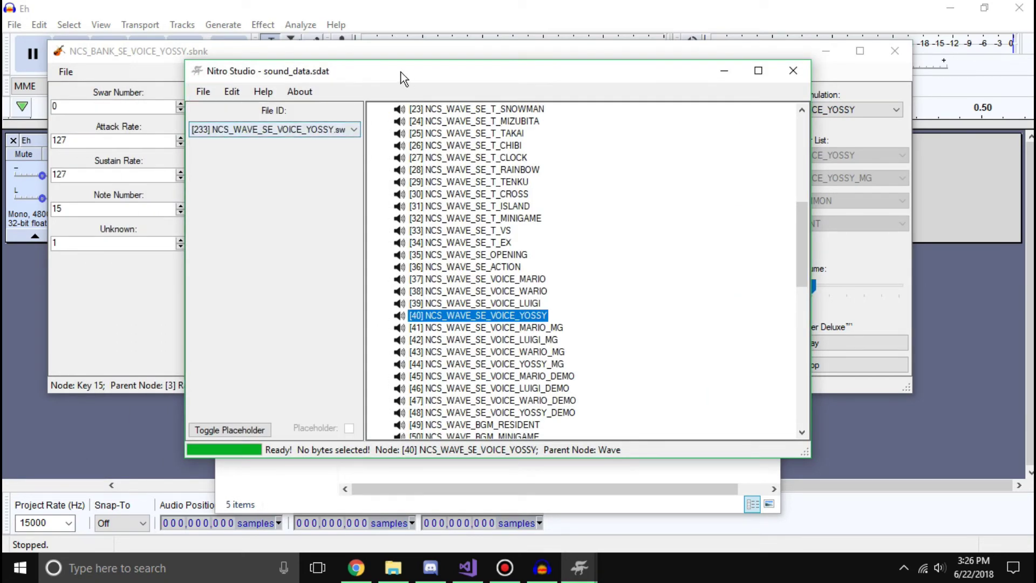
Switch to the NCS_BANK_SE_VOICE_YOSSY.sbnk bank editor window and save the bank.
left_click_drag(404, 76, 266, 18)
left_click(735, 103)
left_click(733, 86)
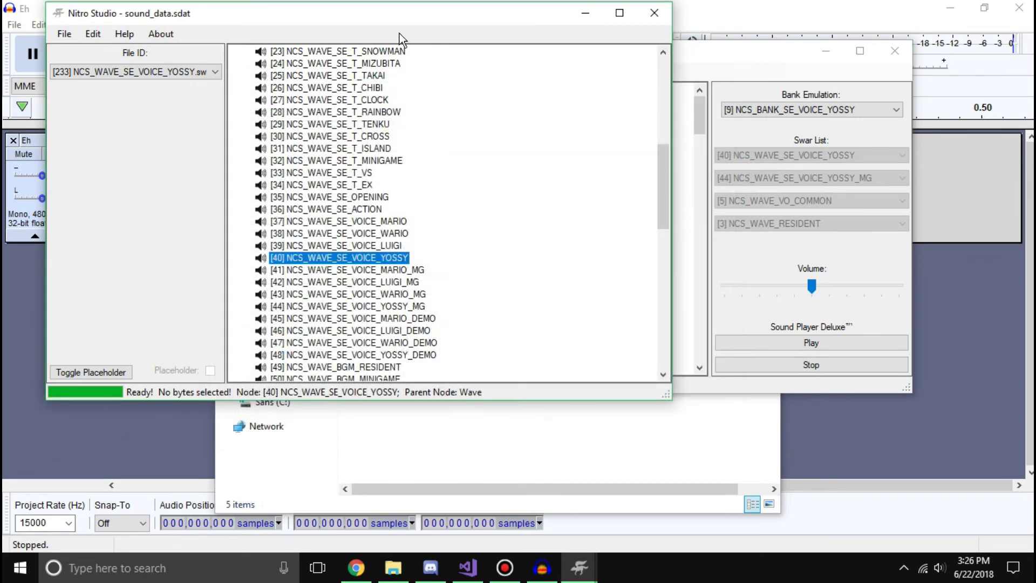
left_click_drag(359, 17, 606, 50)
left_click(147, 69)
left_click(61, 71)
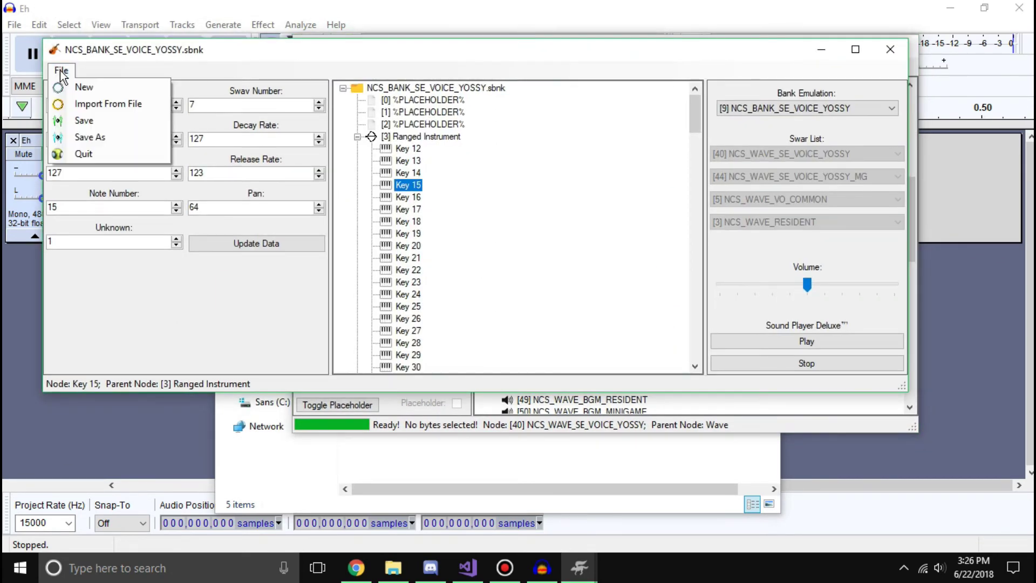
left_click(80, 123)
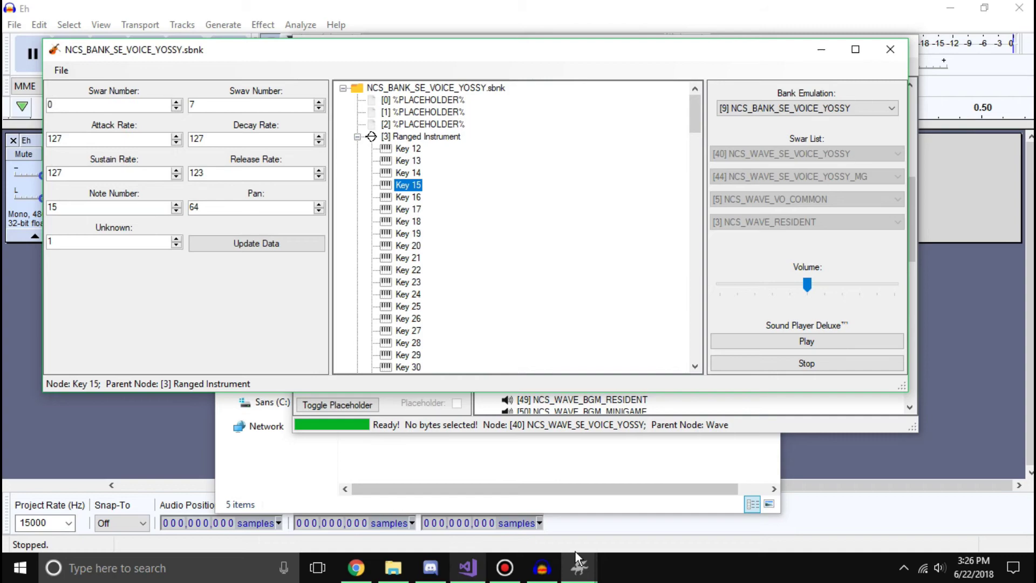
Return to the main Nitro Studio window and save the sound_data.sdat file.
left_click(577, 567)
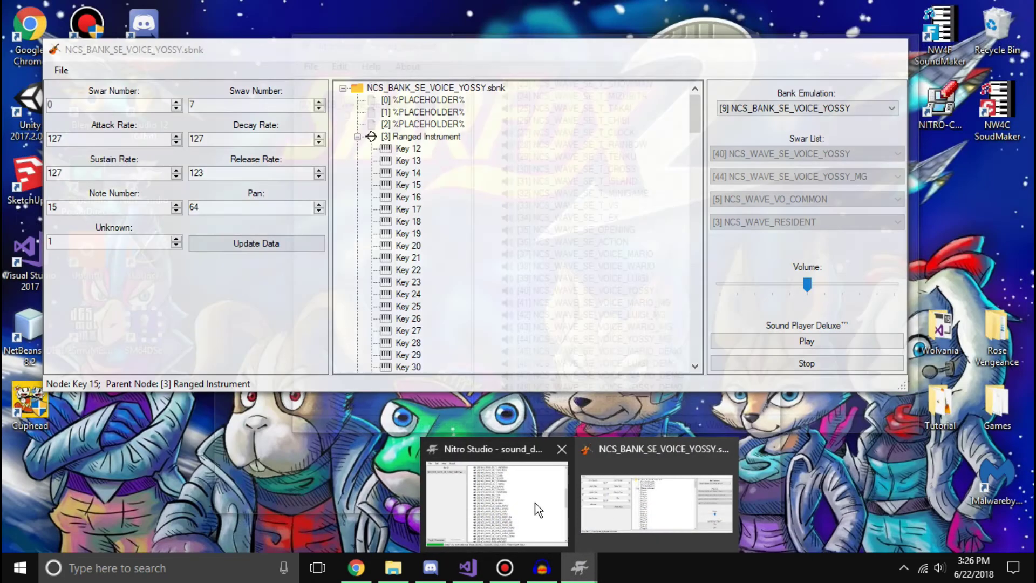
left_click(534, 505)
left_click(295, 65)
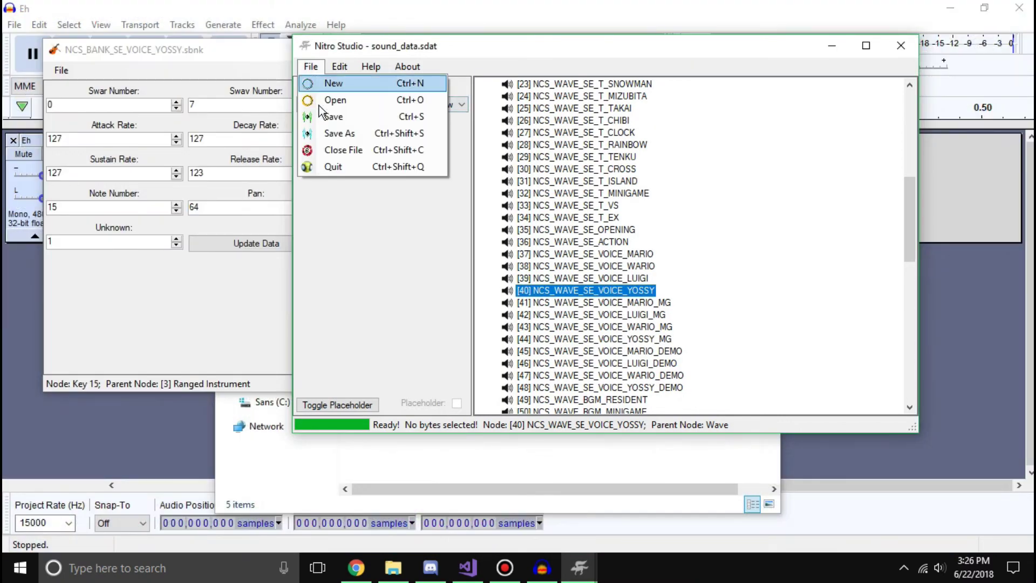
left_click(322, 119)
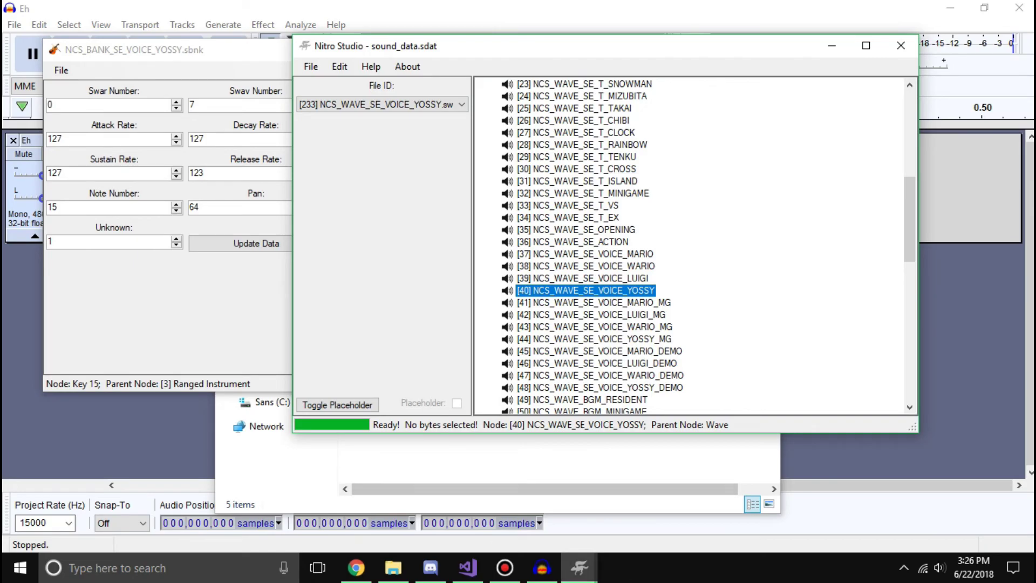
Launch SM64DS Editor from the desktop and open the Voice Test.nds ROM from the Tutorial folder.
left_click(1034, 569)
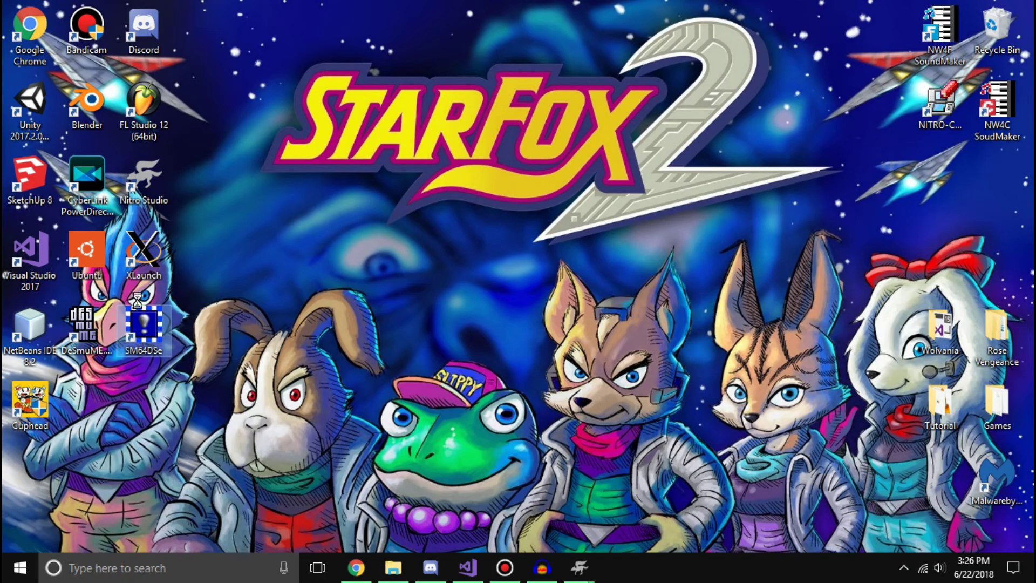
left_click(141, 132)
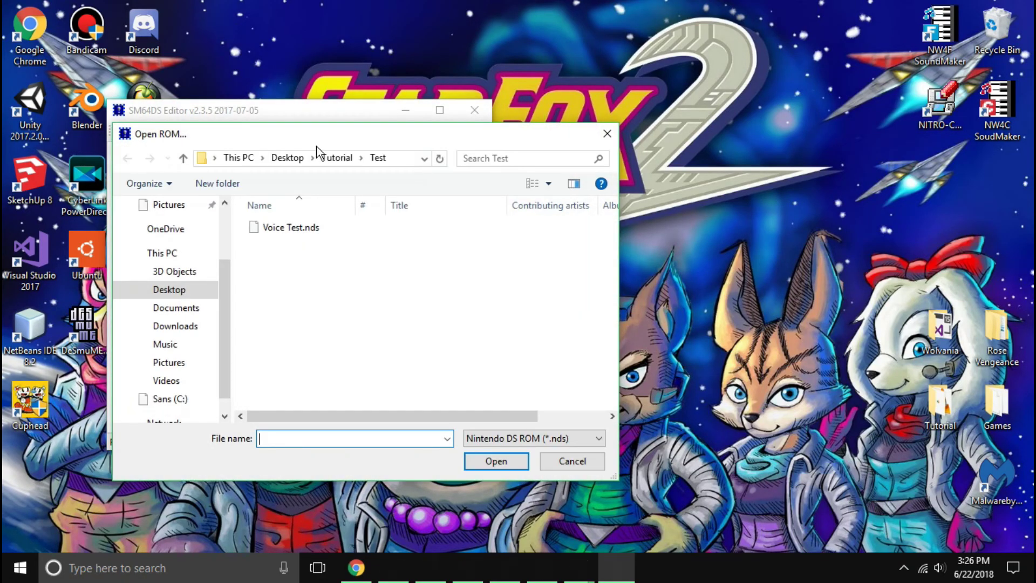
left_click(339, 157)
double_click(295, 244)
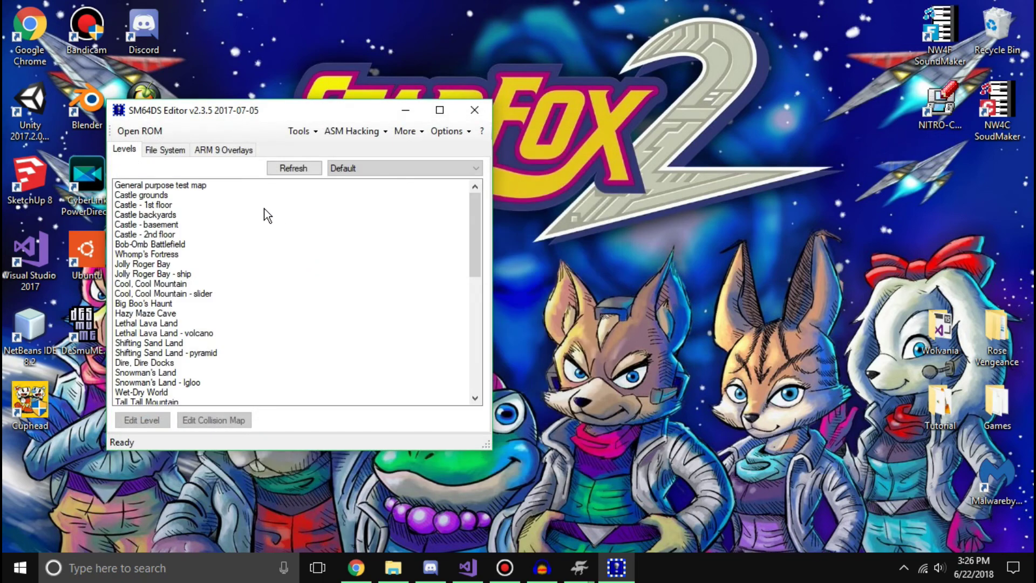
Replace sound_data.sdat in the ROM file system's data folder with the edited sound_data.sdat from the Tutorial folder.
left_click(181, 153)
left_click(138, 192)
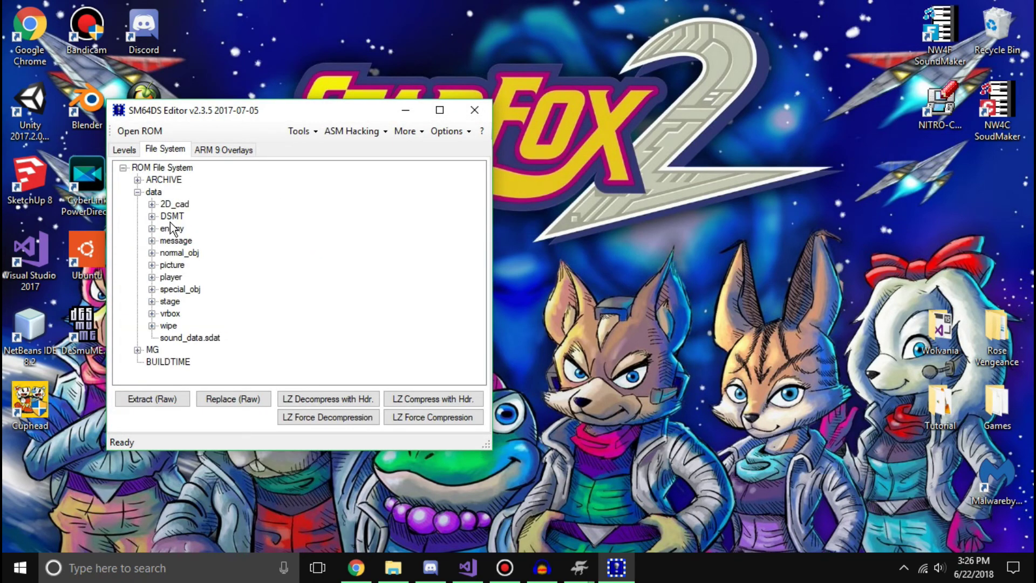
left_click(190, 338)
left_click(246, 399)
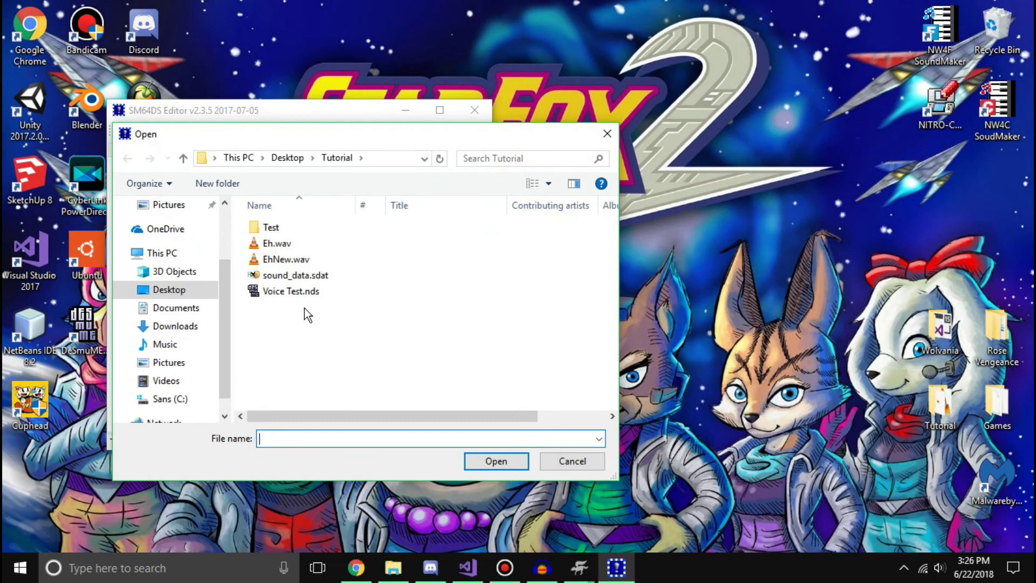
double_click(302, 276)
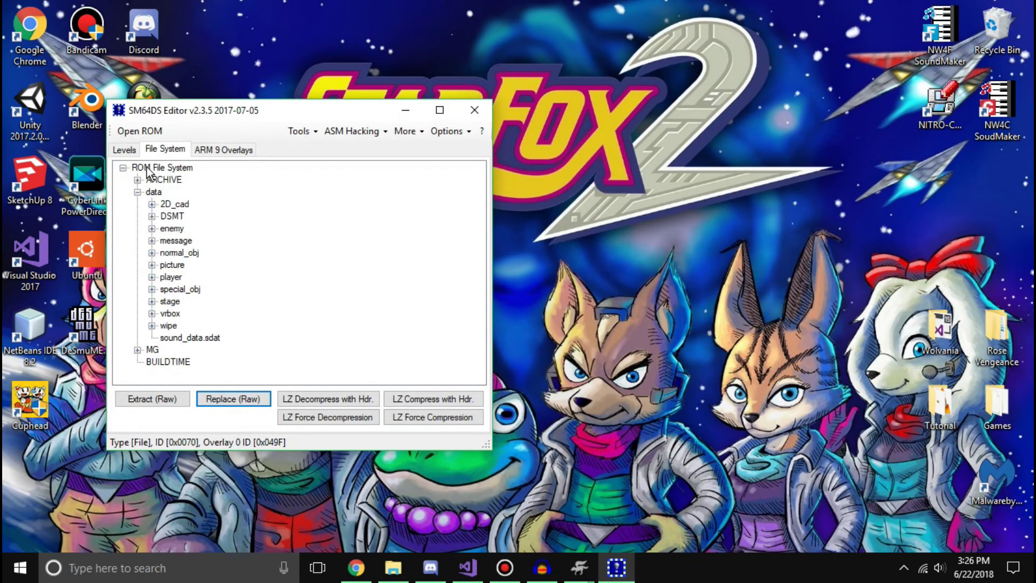
Switch to File Explorer and run the edited Voice Test ROM to try the new Yoshi voice.
left_click(393, 567)
double_click(442, 210)
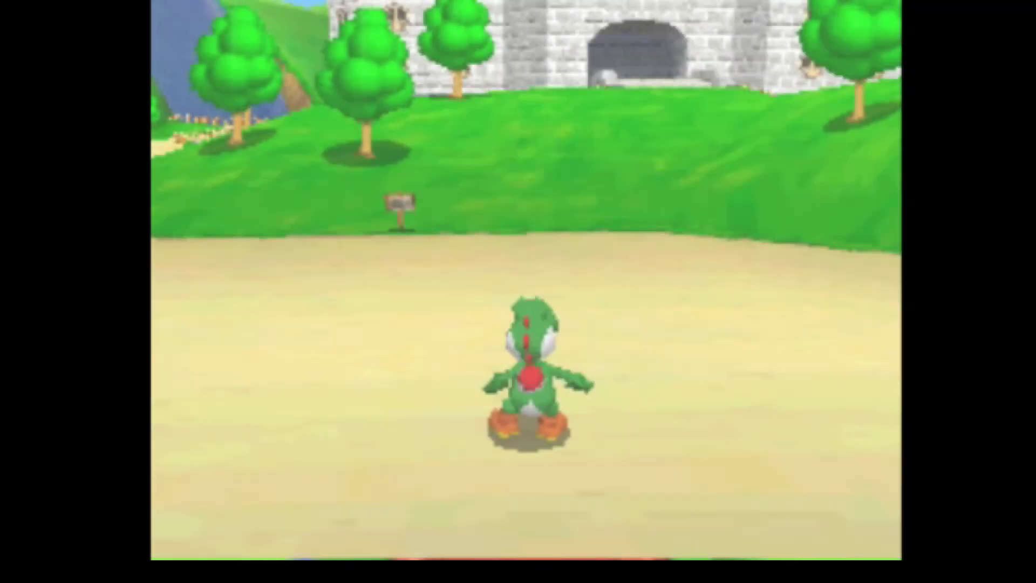
key("x")
key("x")
key("x")
key("x")
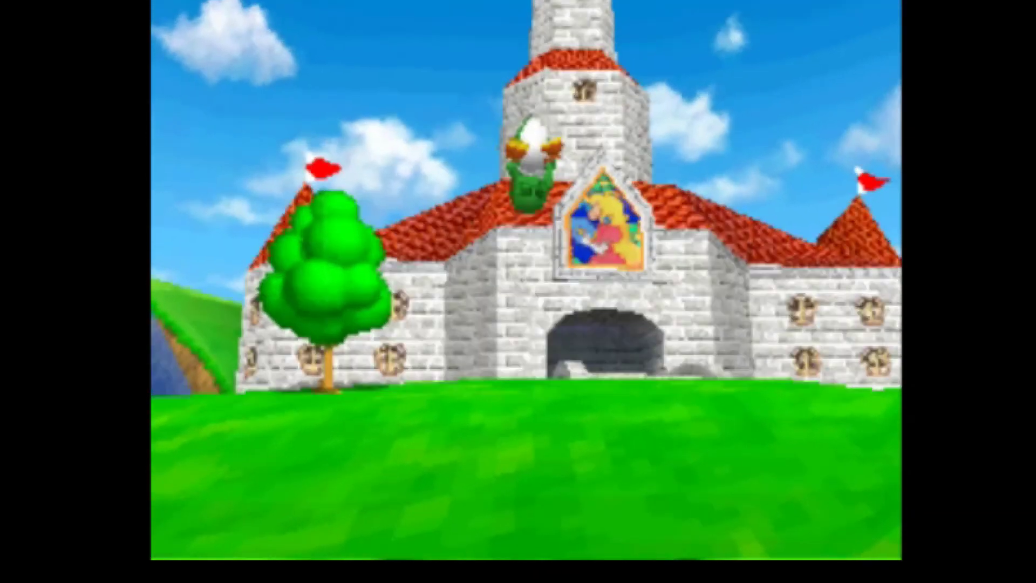
key("z")
key("Left")
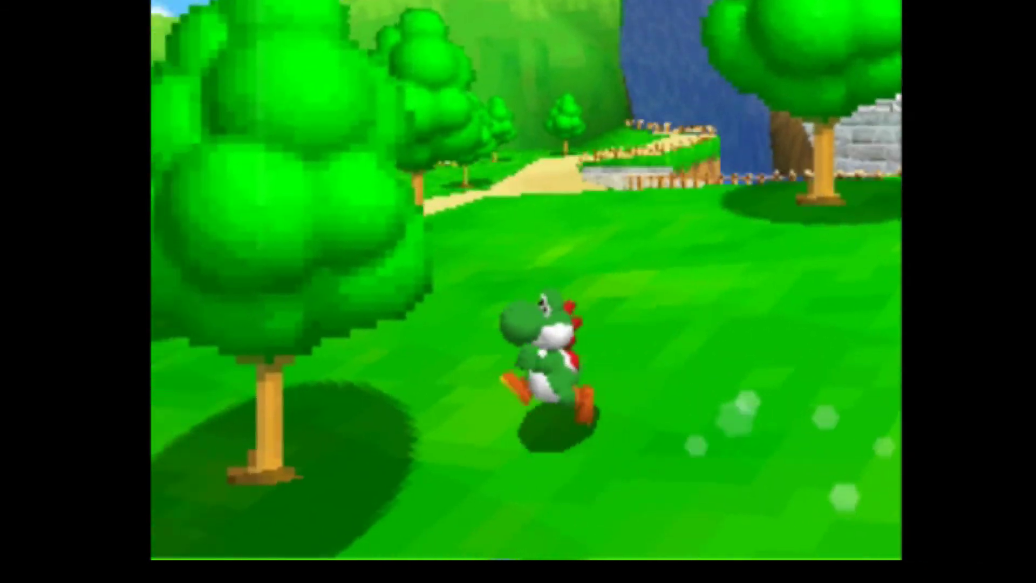
key("z")
key("Left")
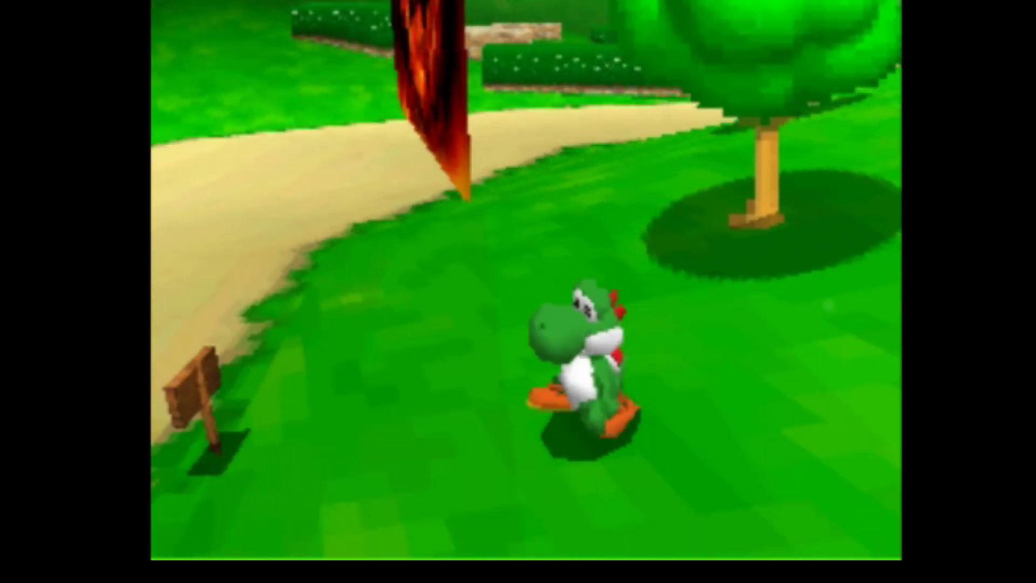
key("z")
key("z")
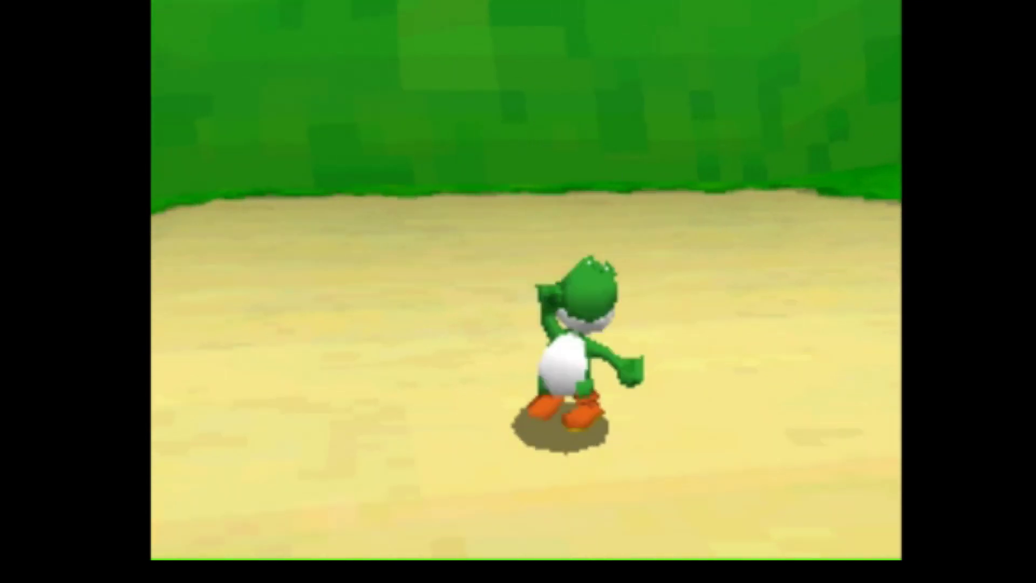
key("z")
key("z")
key("Left")
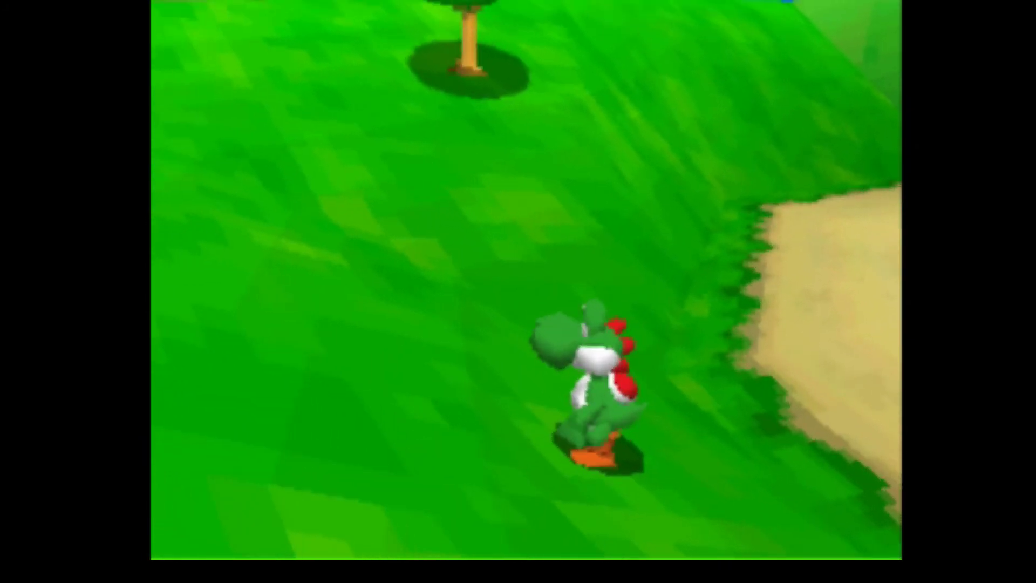
key("z")
key("z")
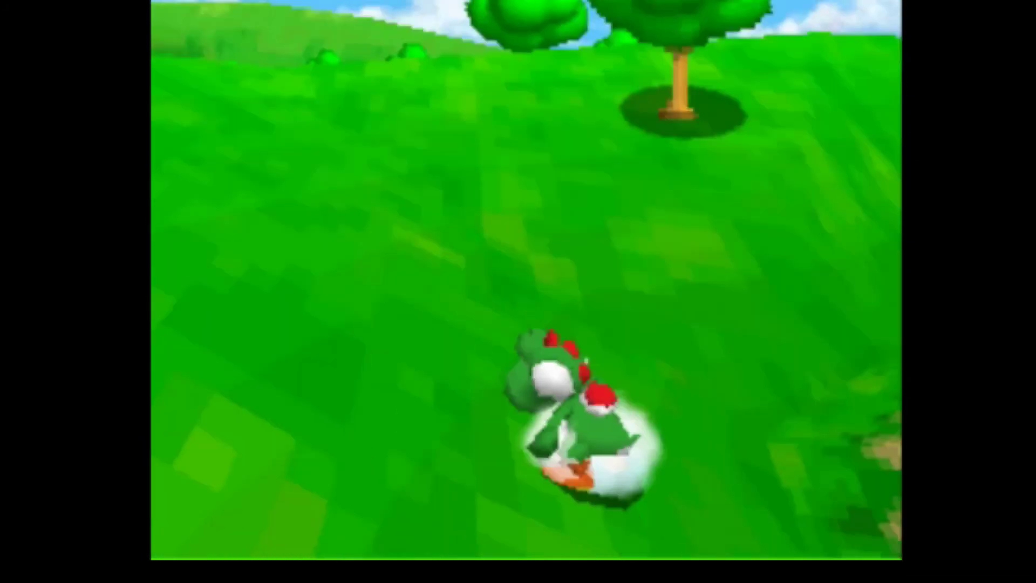
key("z")
key("z")
key("z")
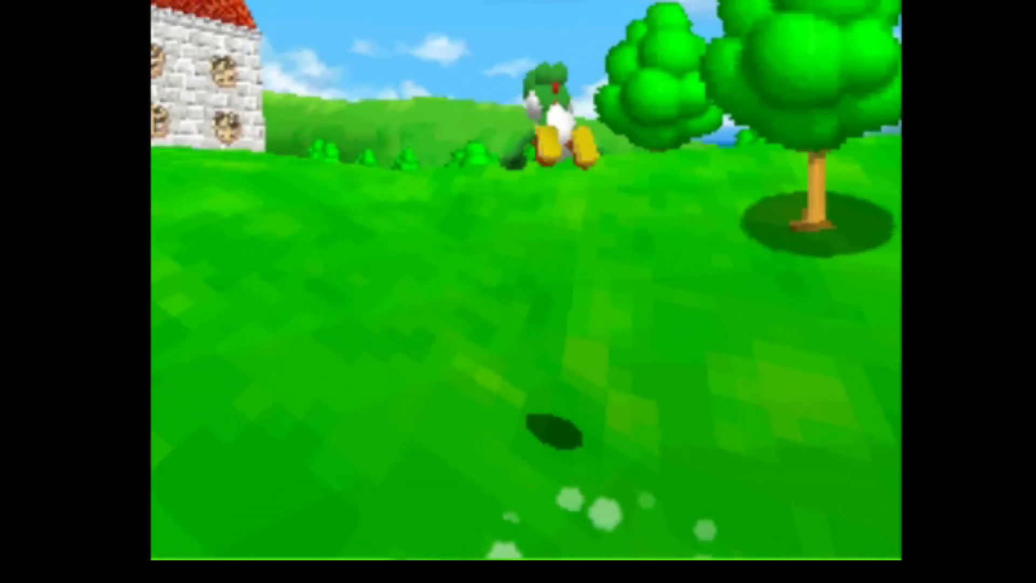
key("z")
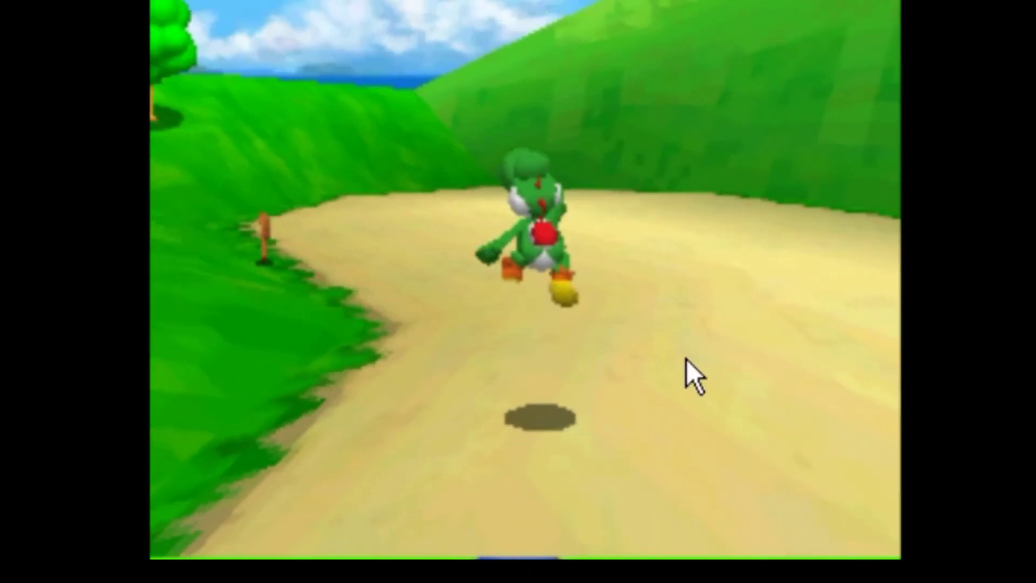